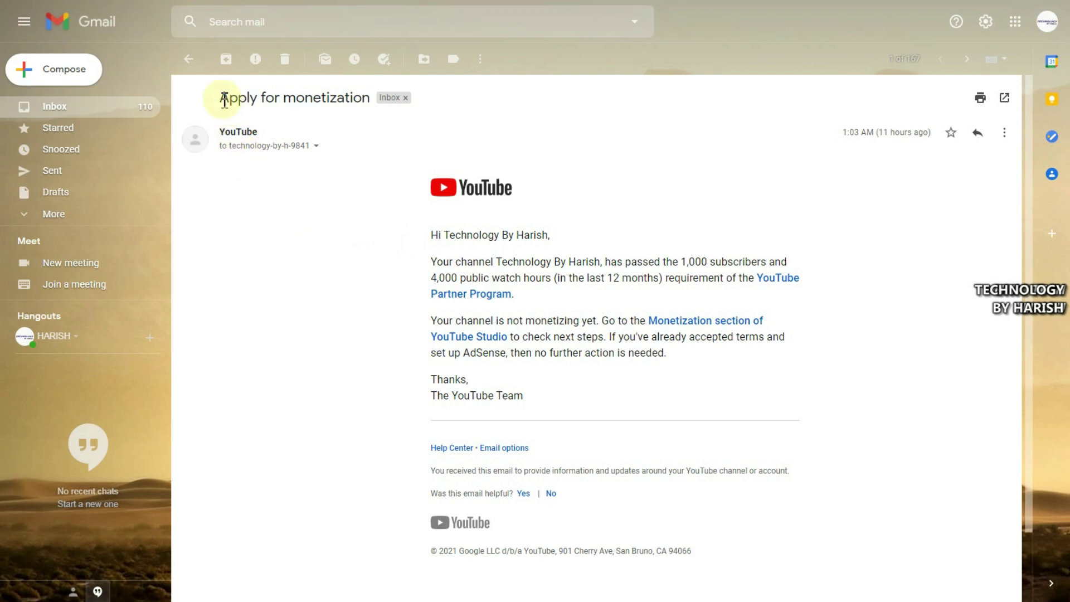
- Read YouTube's "Apply for monetization" email, covering the subscriber and watch-hour requirements and the channel's monetization status
drag(221, 96, 380, 104)
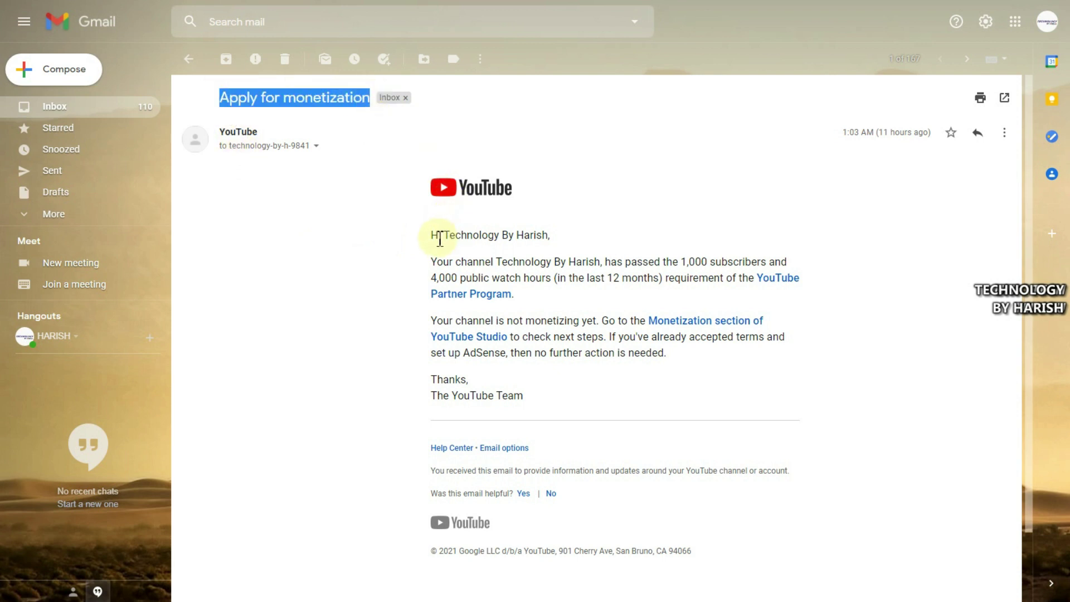
drag(437, 235, 573, 253)
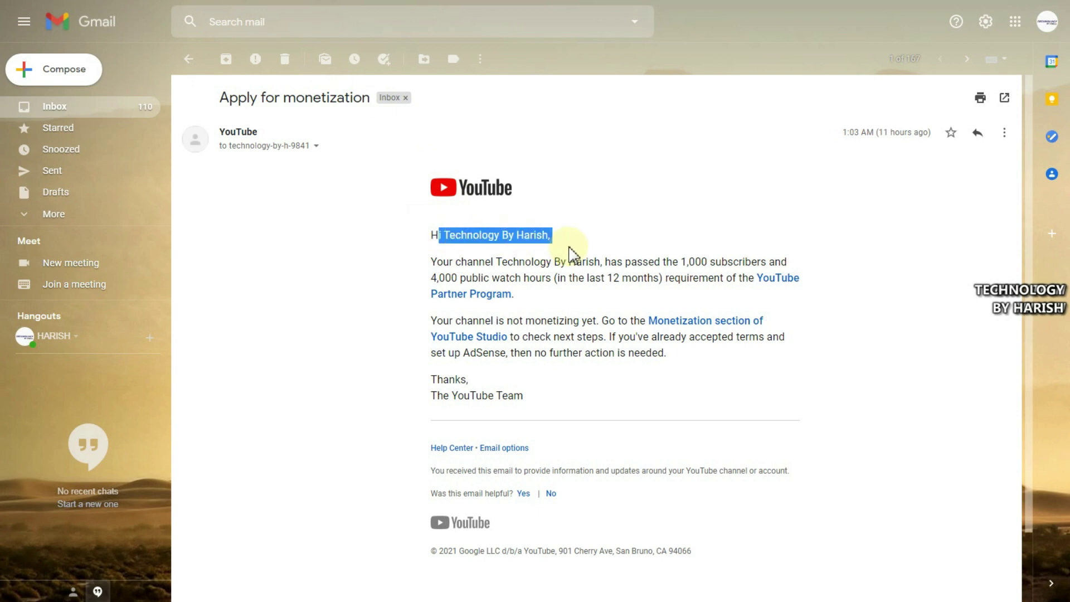
drag(434, 261, 737, 261)
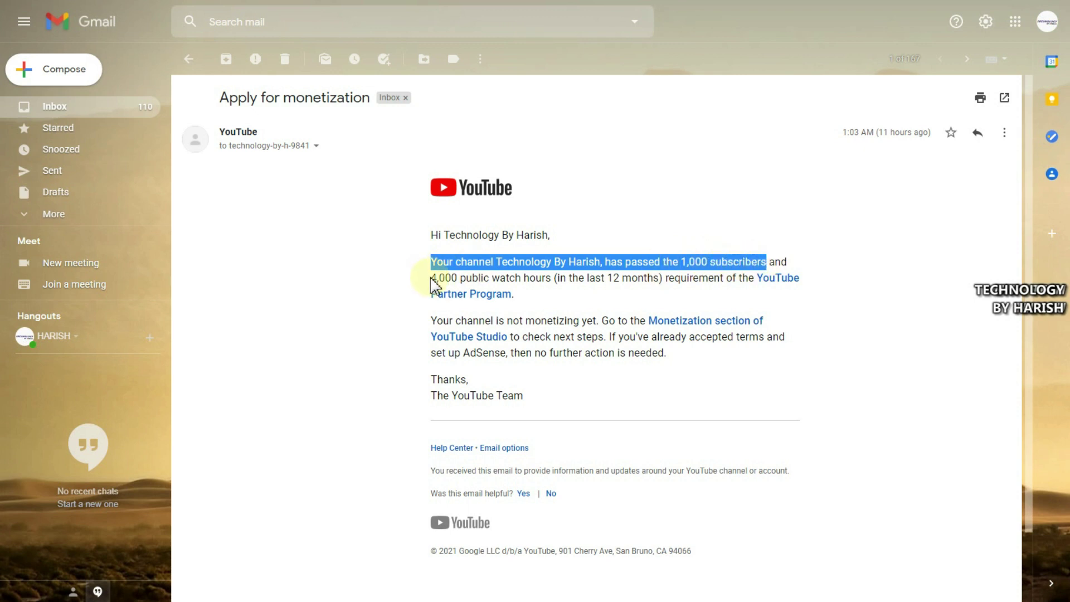
drag(434, 279, 686, 278)
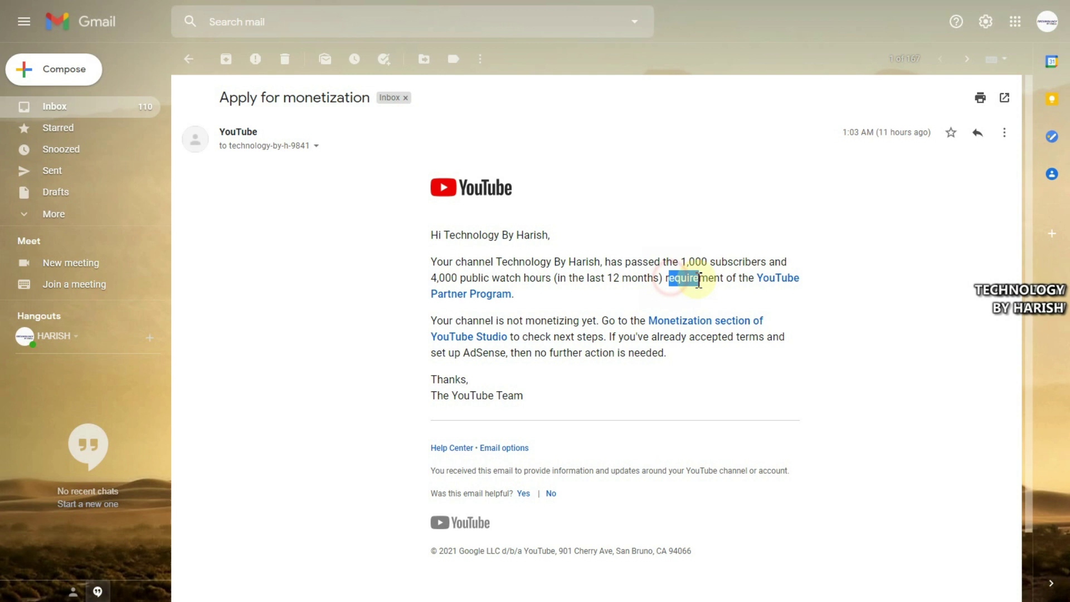
double_click(613, 277)
click(638, 278)
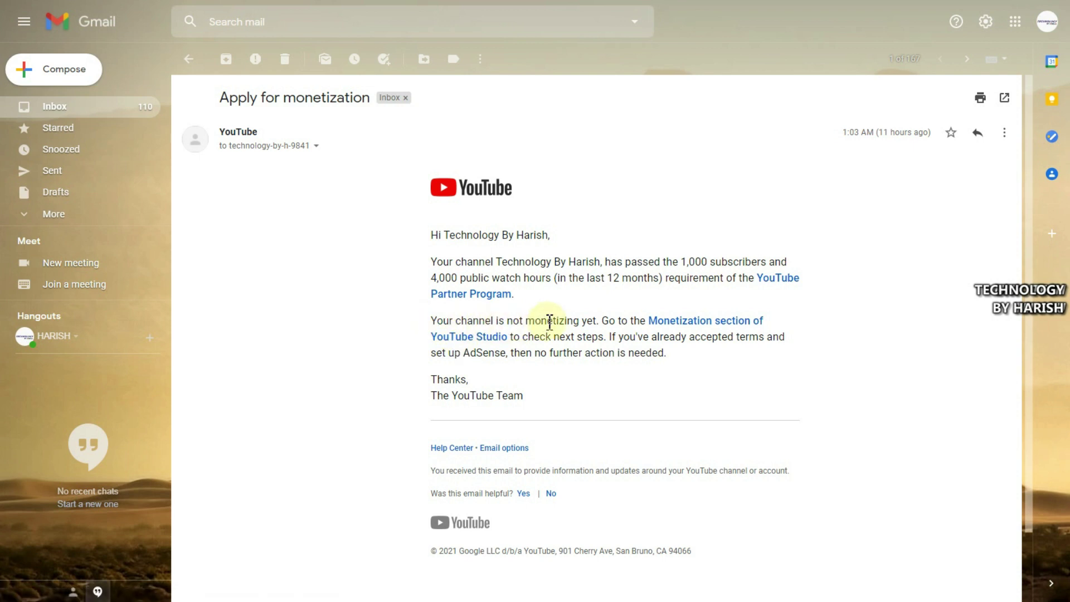
drag(527, 320, 617, 319)
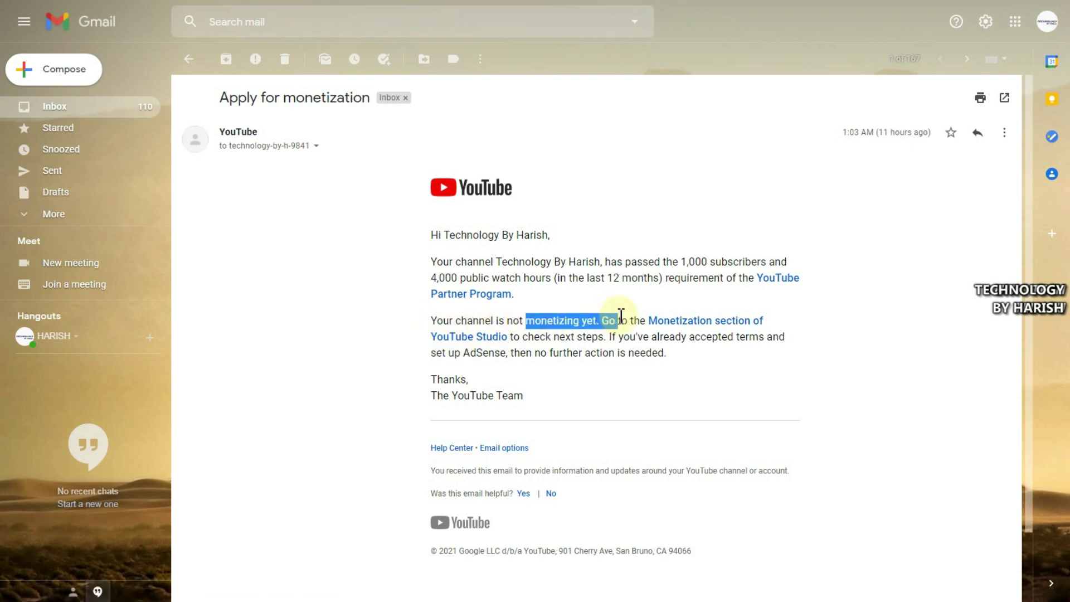
double_click(510, 321)
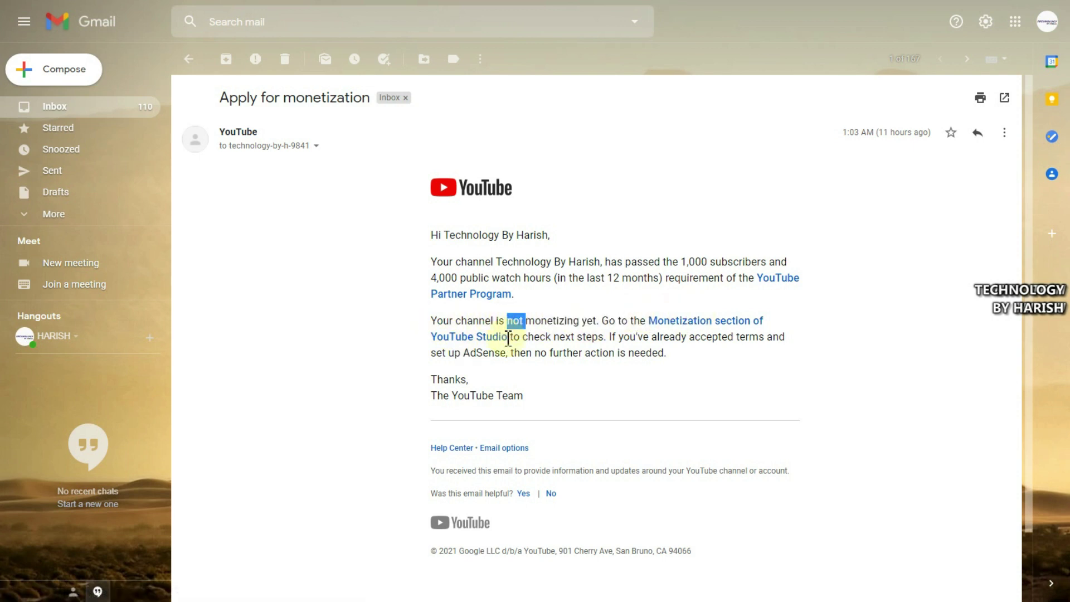
click(551, 286)
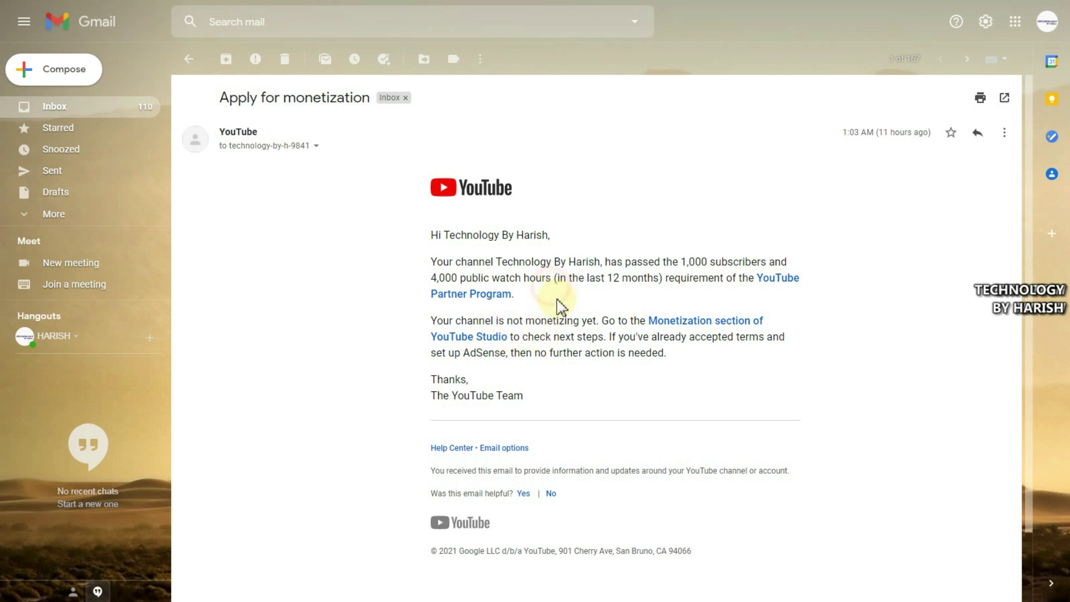
- Go to YouTube Studio from the email and look over the channel's uploaded videos
click(498, 337)
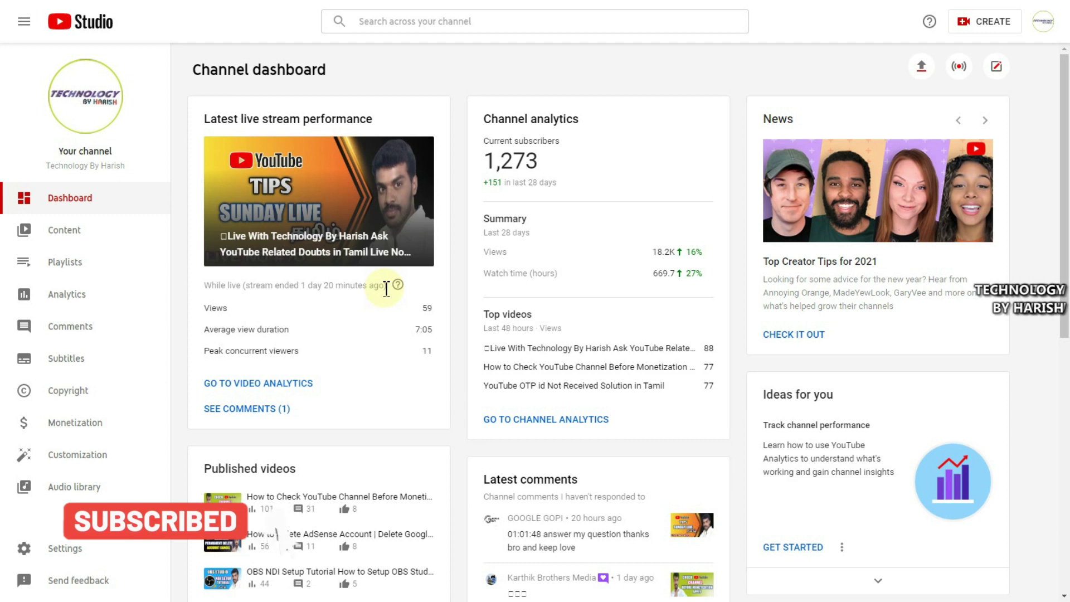
mouse_move(366, 336)
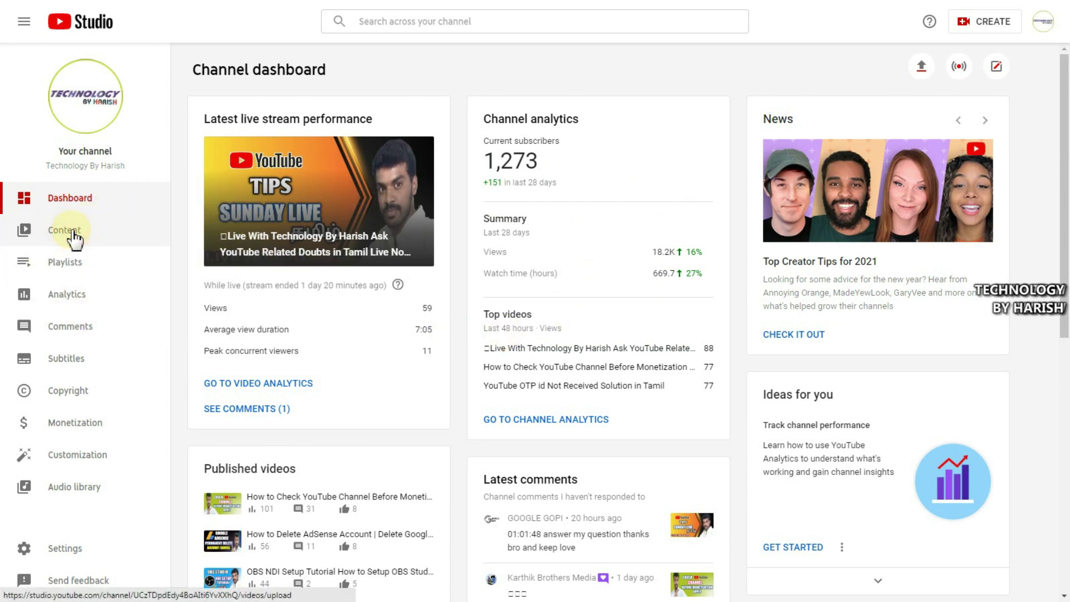
click(72, 233)
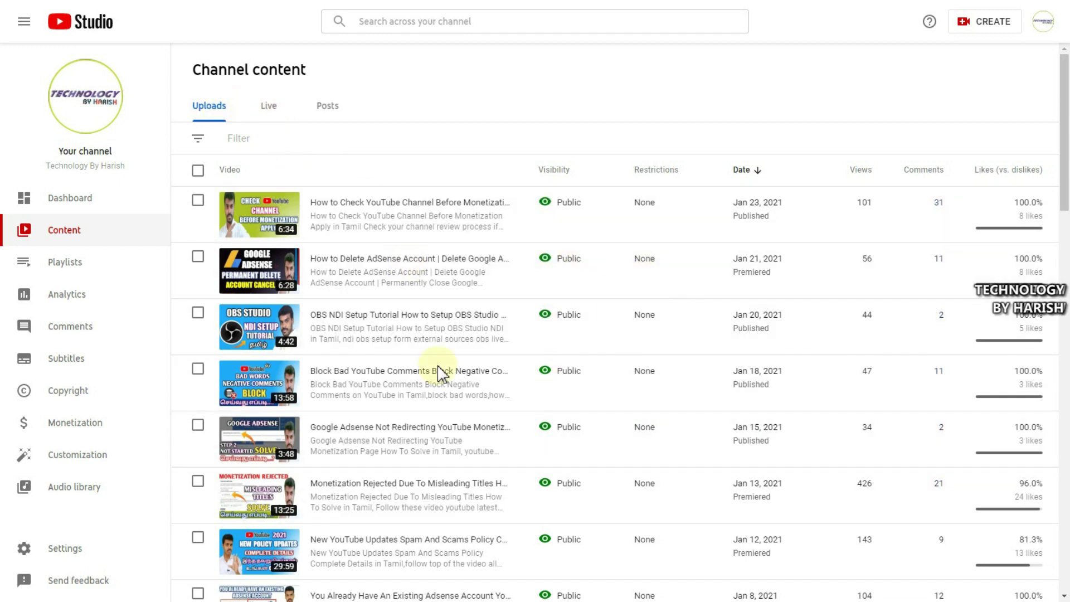
scroll(446, 435, down, 3)
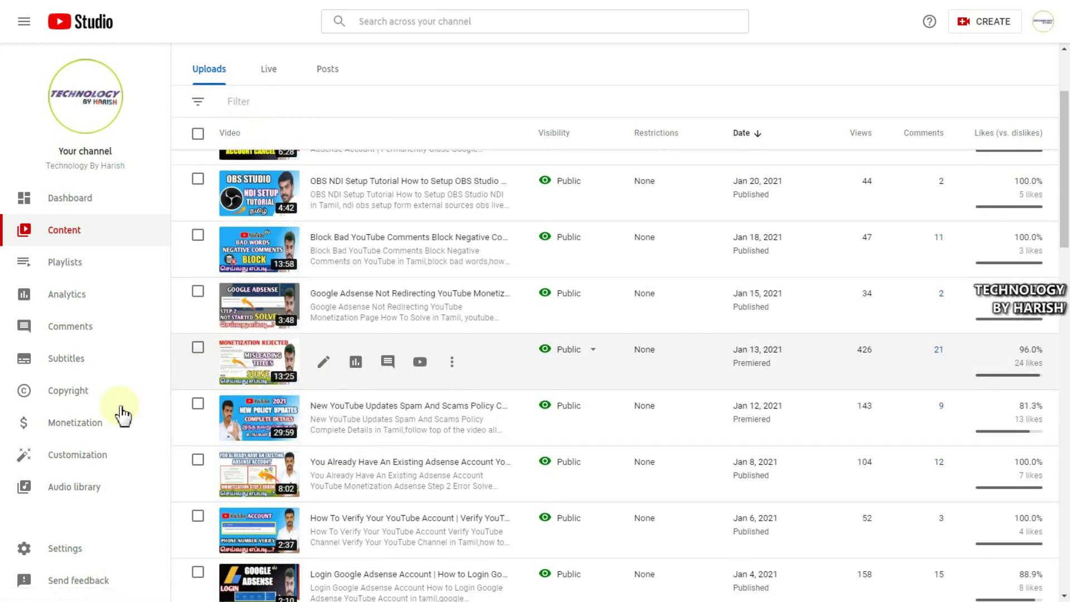
- Open the channel's monetization page and read the "Grow with YouTube" introduction on partner benefits
click(96, 426)
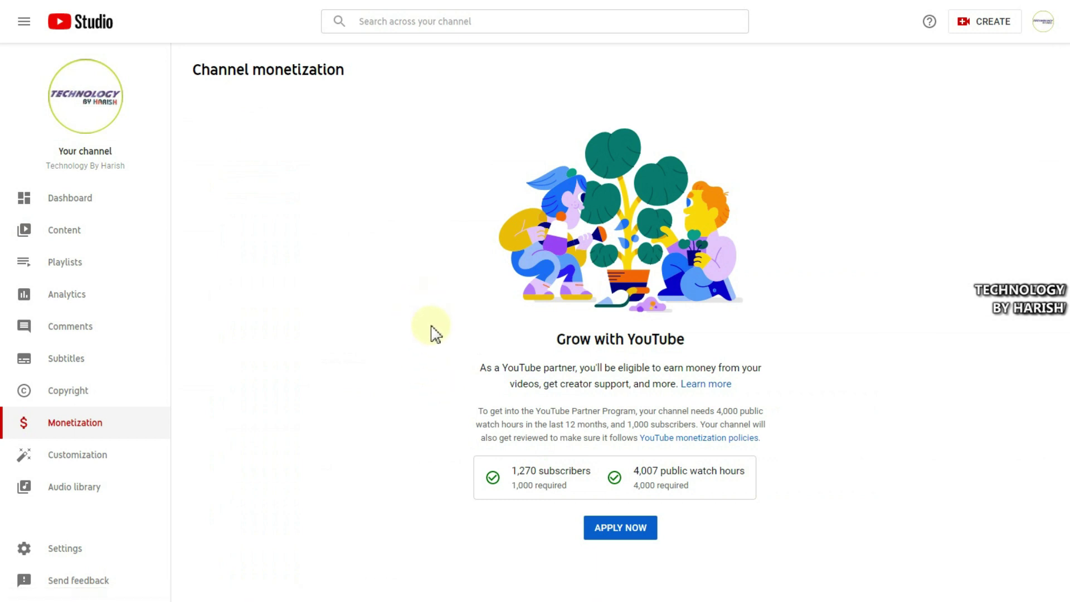
drag(562, 338, 738, 332)
click(552, 354)
drag(482, 368, 759, 366)
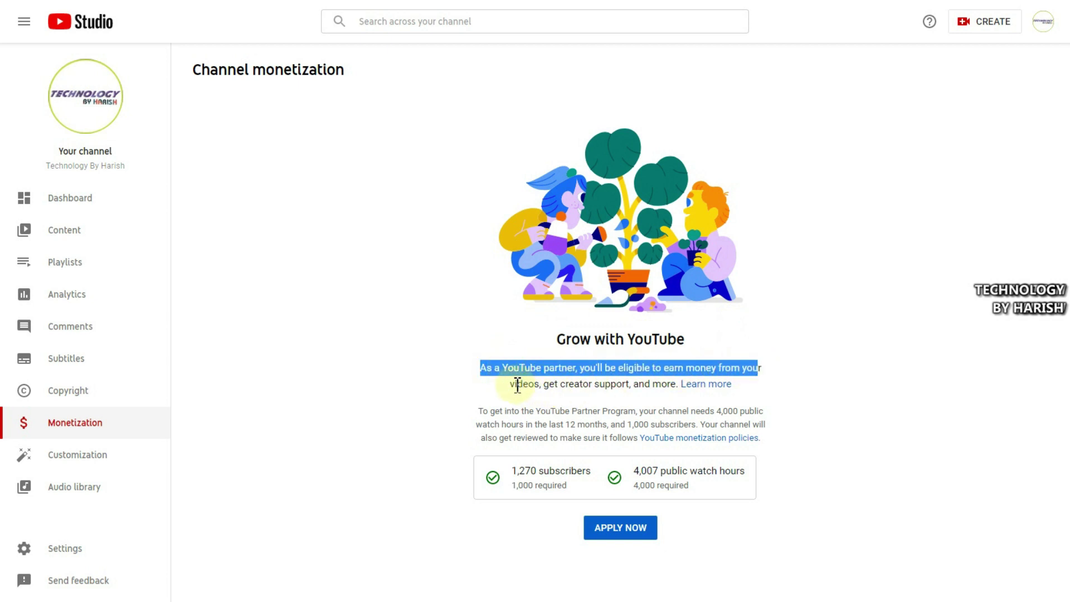
drag(510, 384, 634, 385)
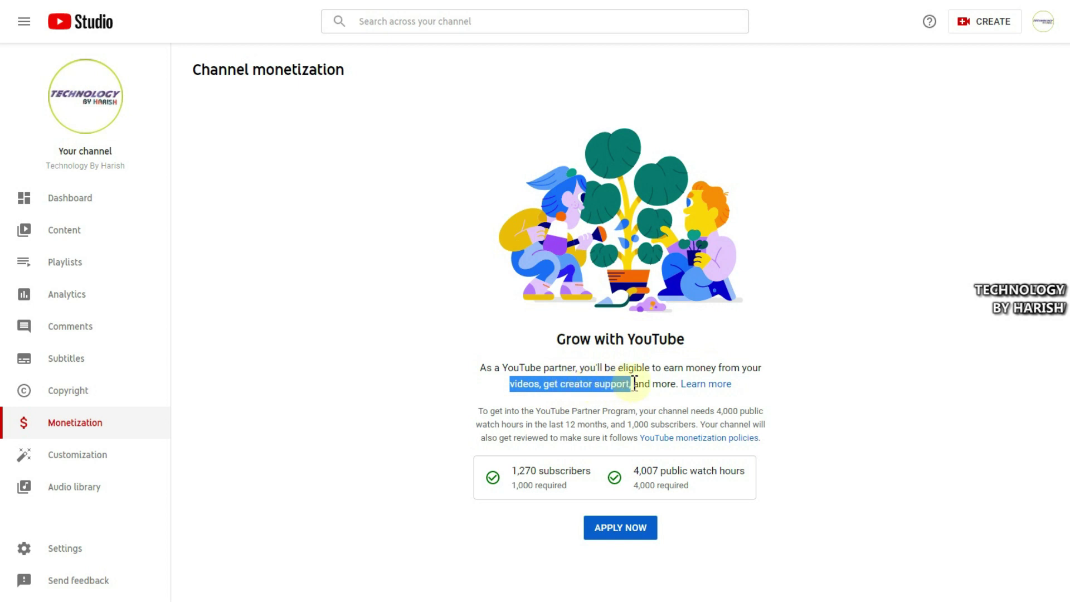
click(608, 381)
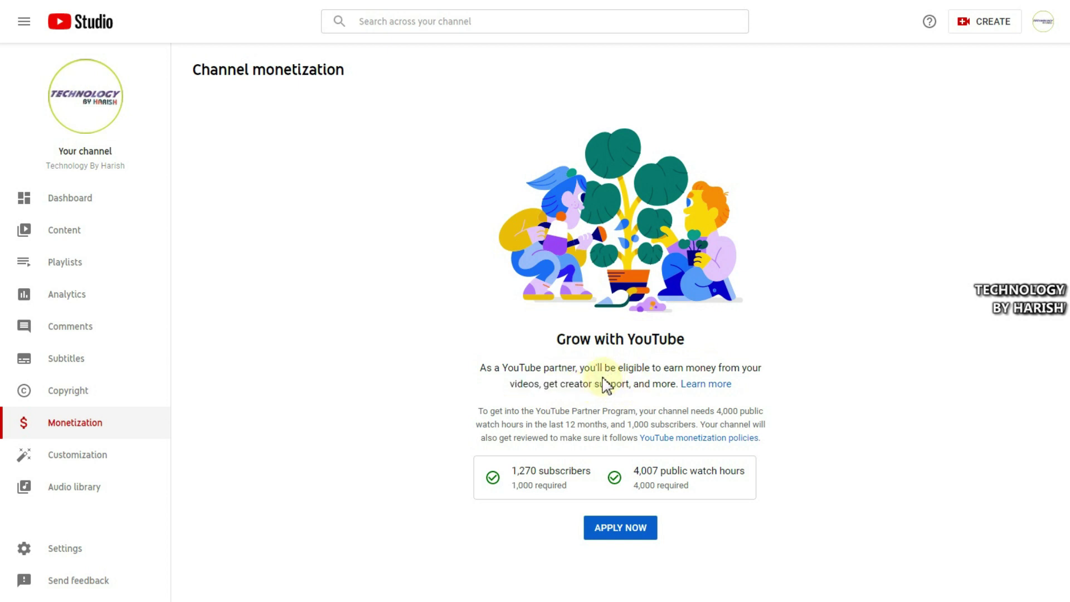
drag(504, 367, 552, 369)
click(553, 369)
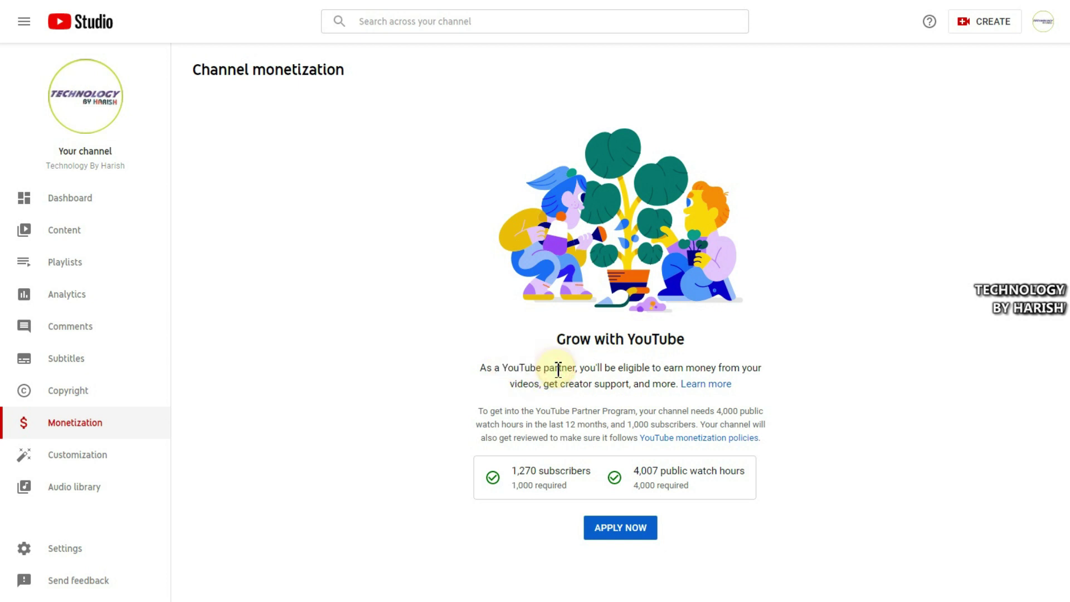
drag(517, 410, 631, 409)
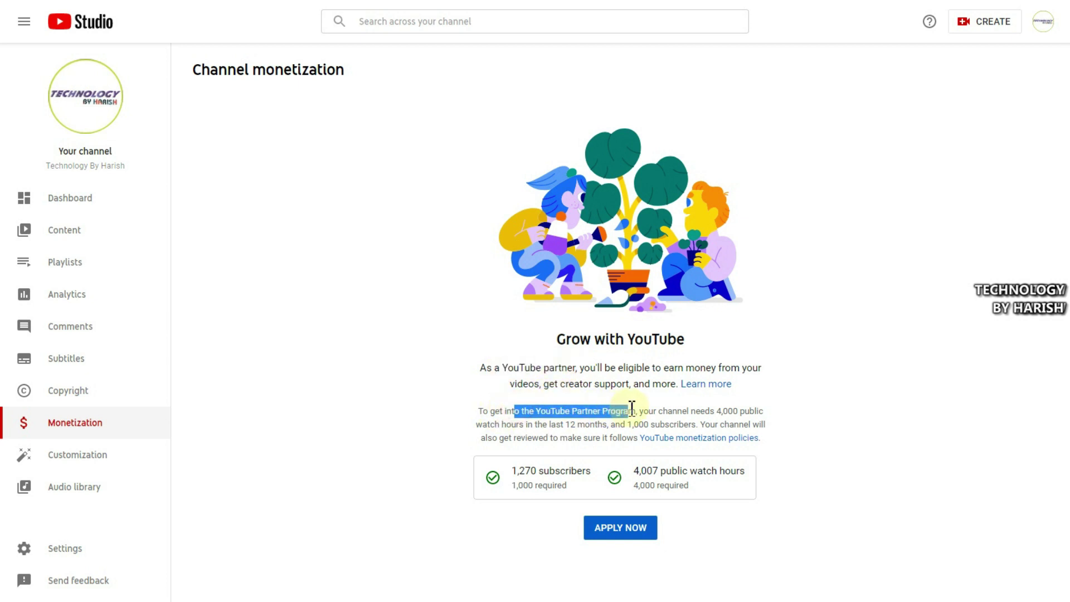
drag(716, 412, 763, 412)
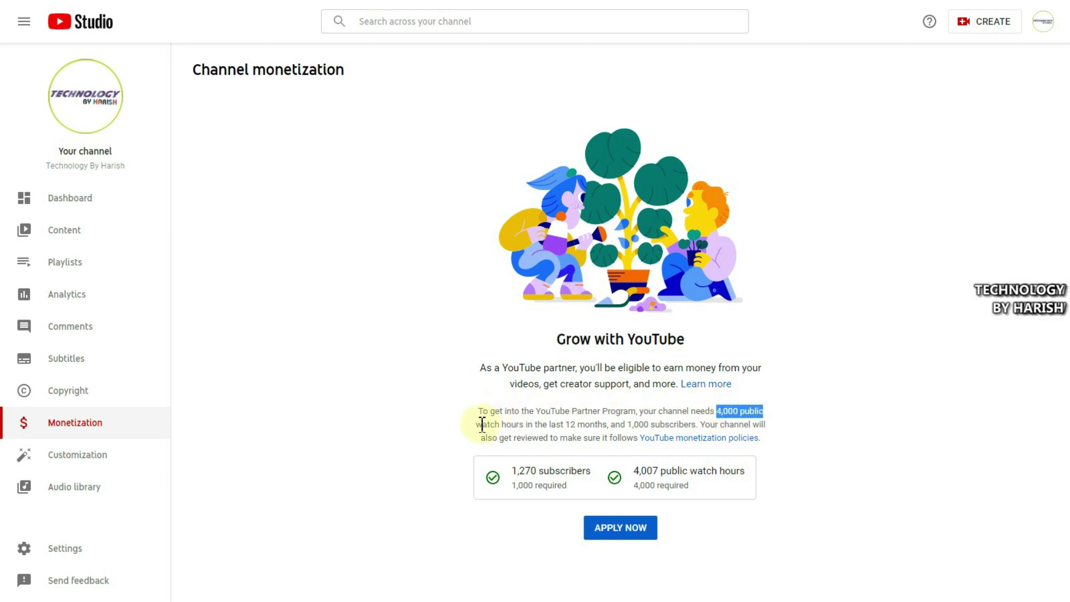
drag(477, 425, 696, 422)
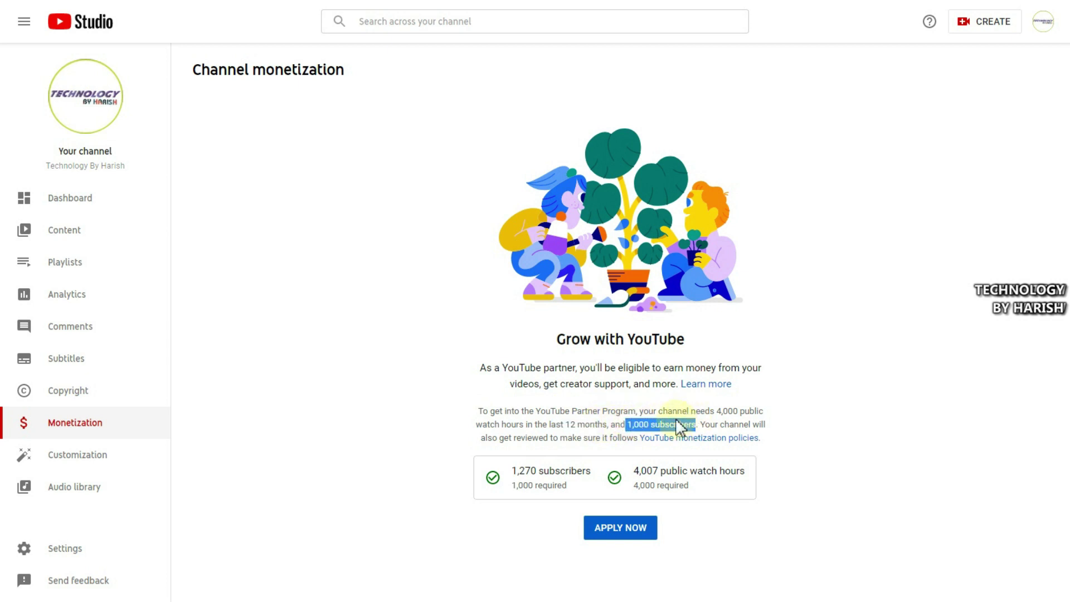
drag(716, 410, 736, 411)
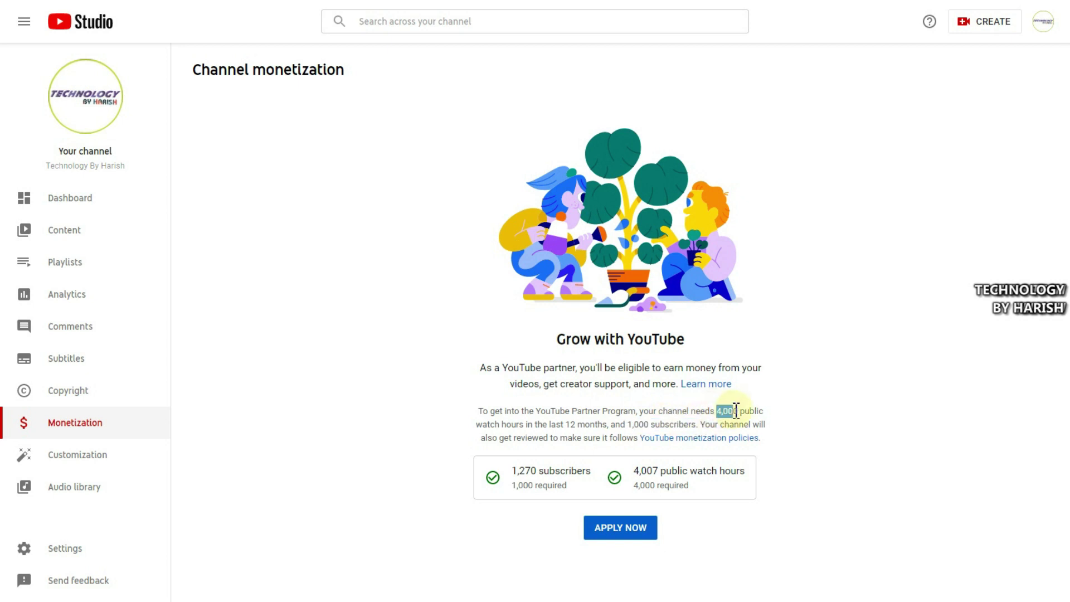
click(668, 414)
drag(513, 473, 667, 474)
click(608, 474)
mouse_move(631, 475)
click(538, 514)
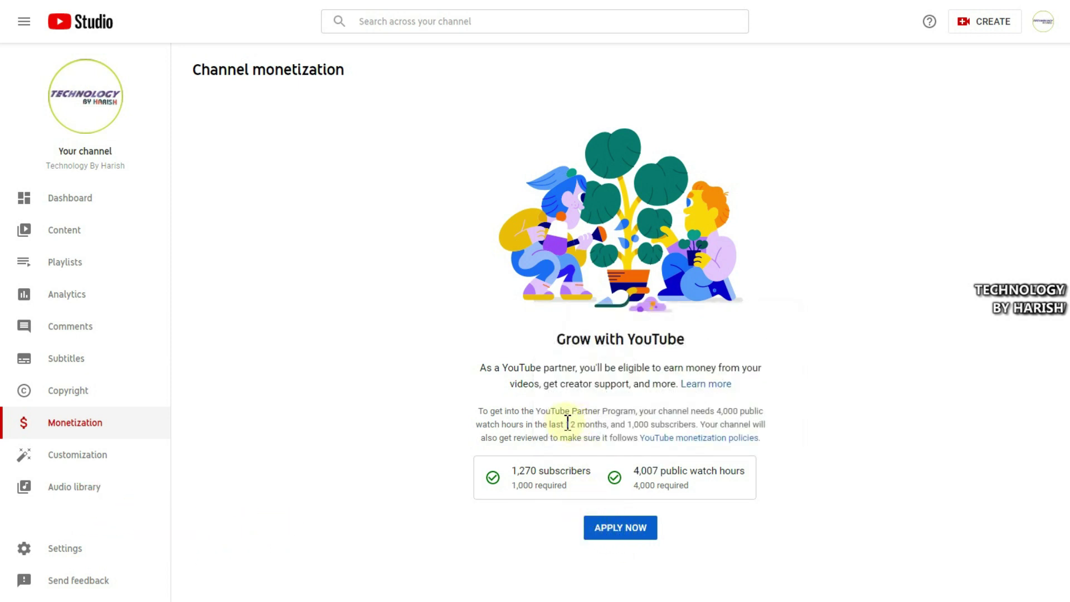
drag(568, 424, 593, 425)
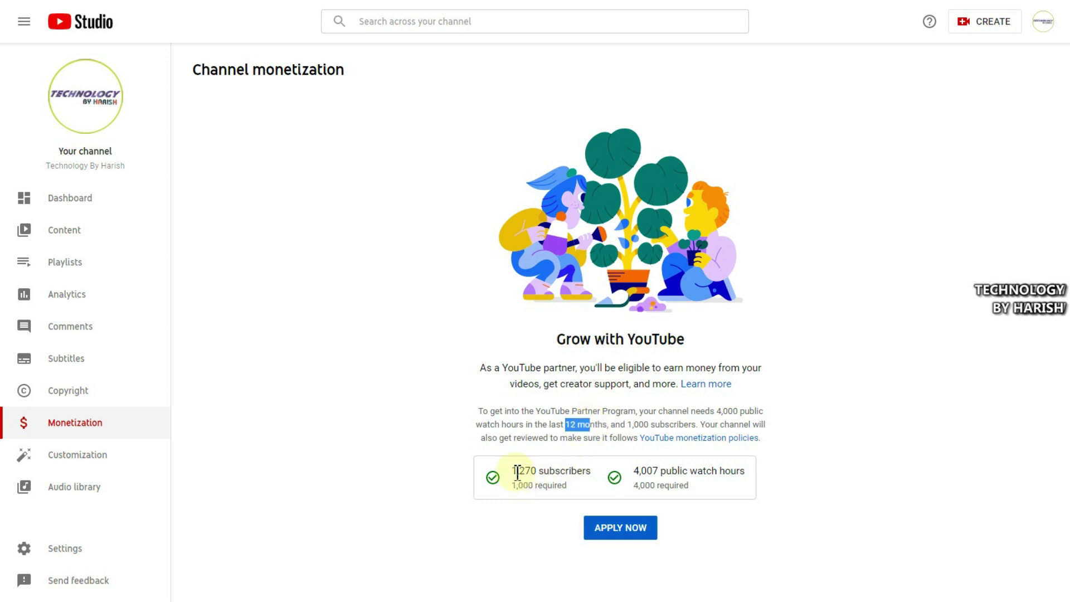
drag(513, 471, 535, 471)
mouse_move(634, 470)
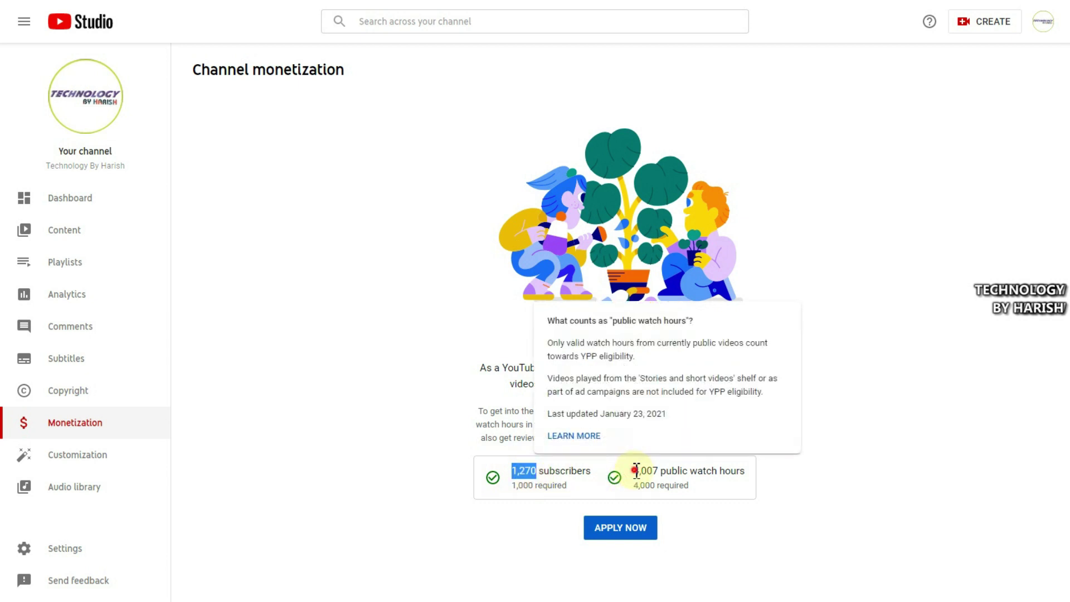
drag(634, 471, 654, 472)
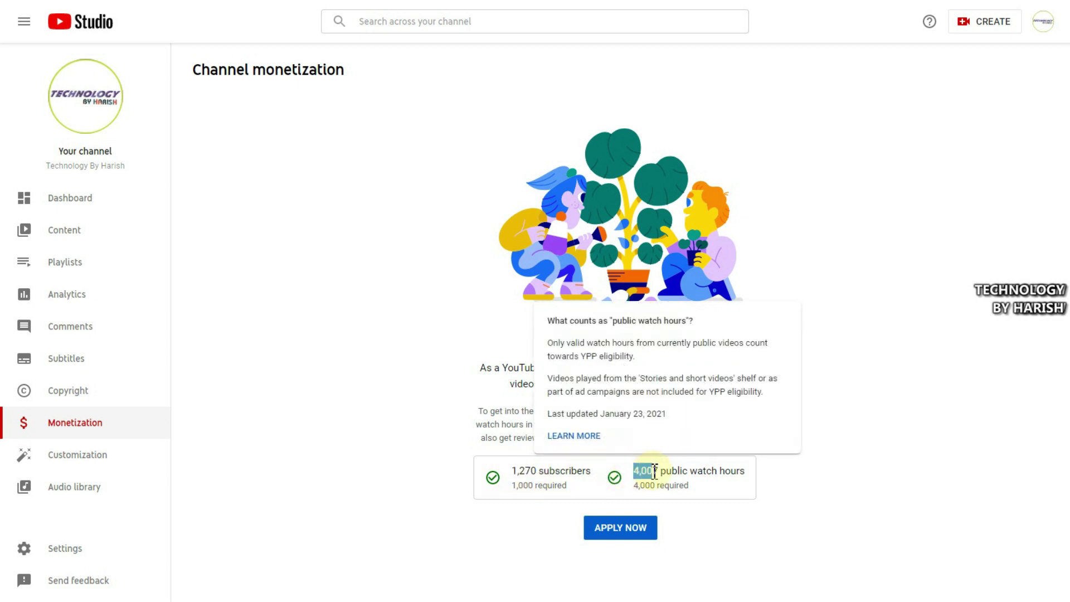
click(481, 464)
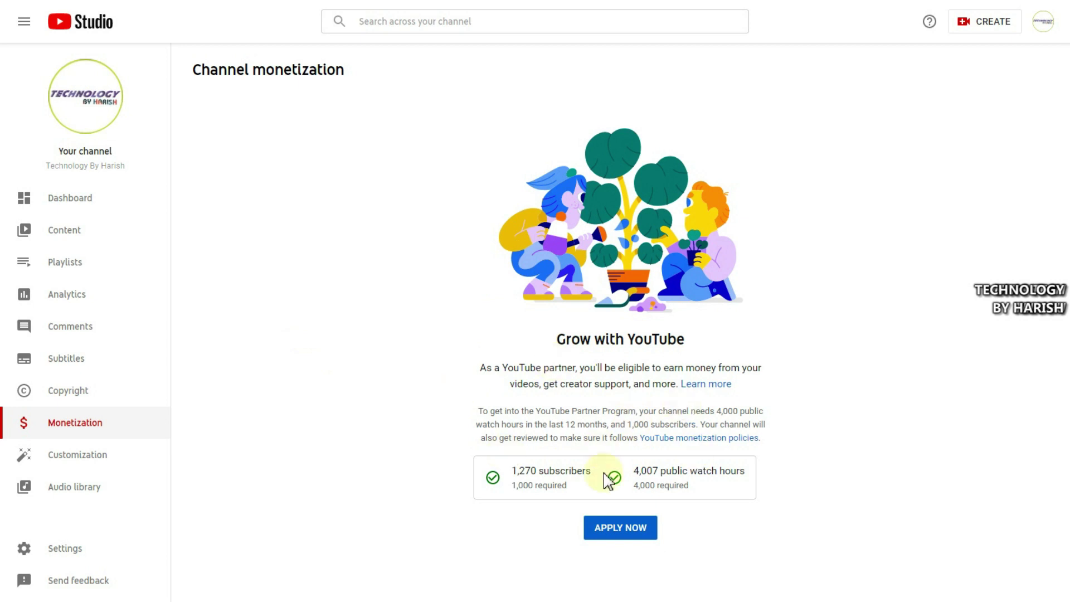
- Apply for channel monetization and start Step 1, Review Partner Program terms
click(632, 536)
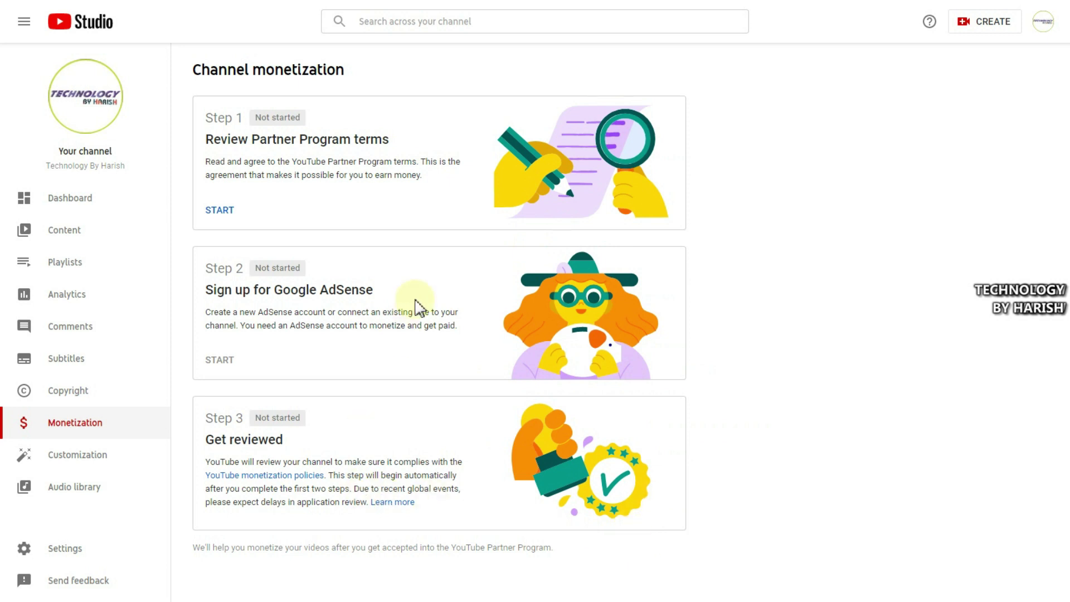
click(223, 211)
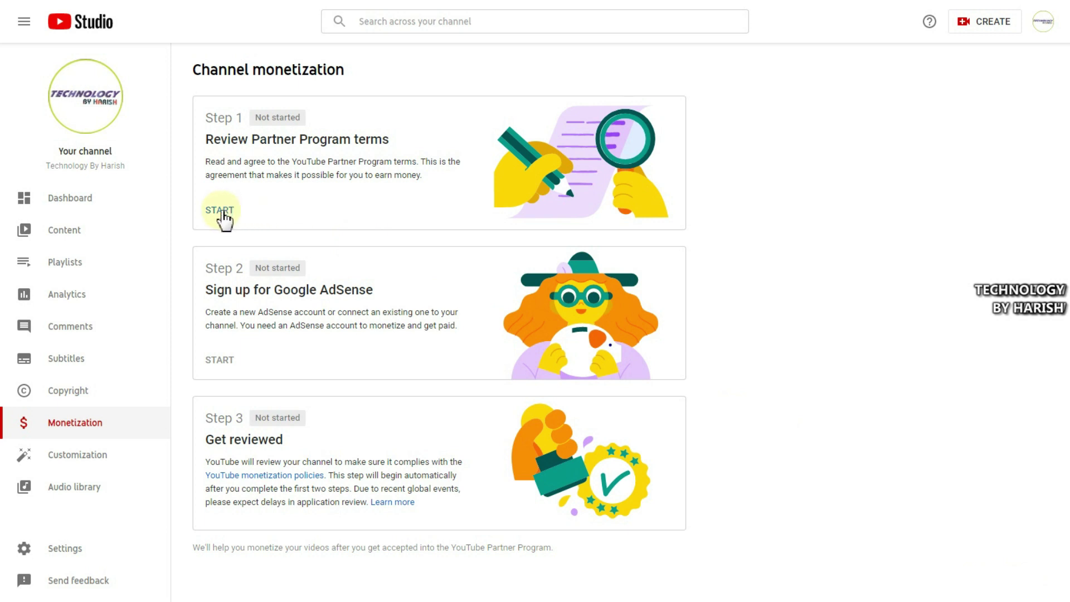
click(263, 209)
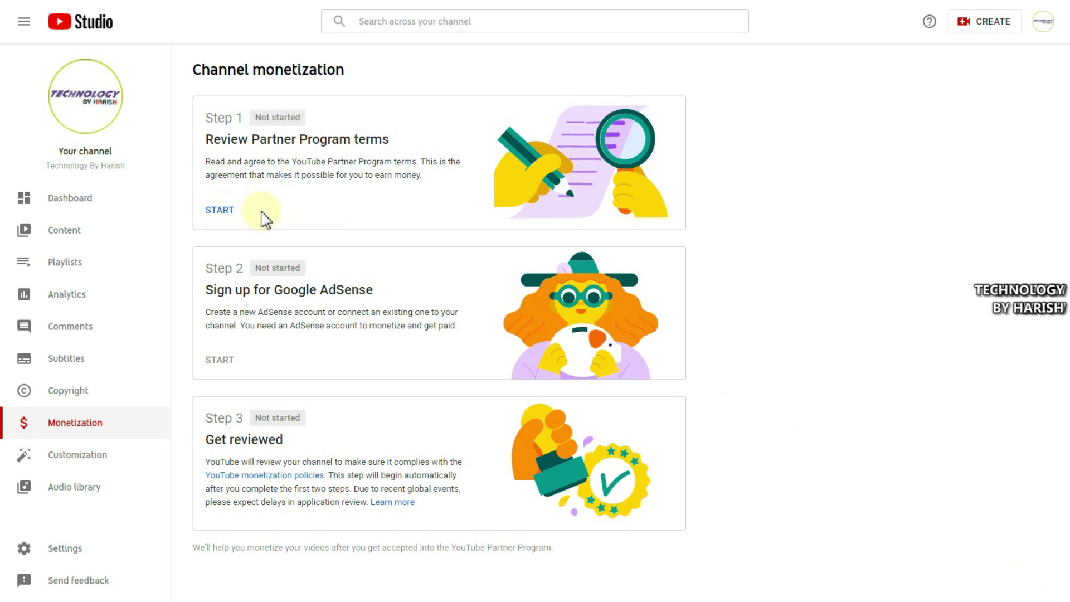
click(215, 214)
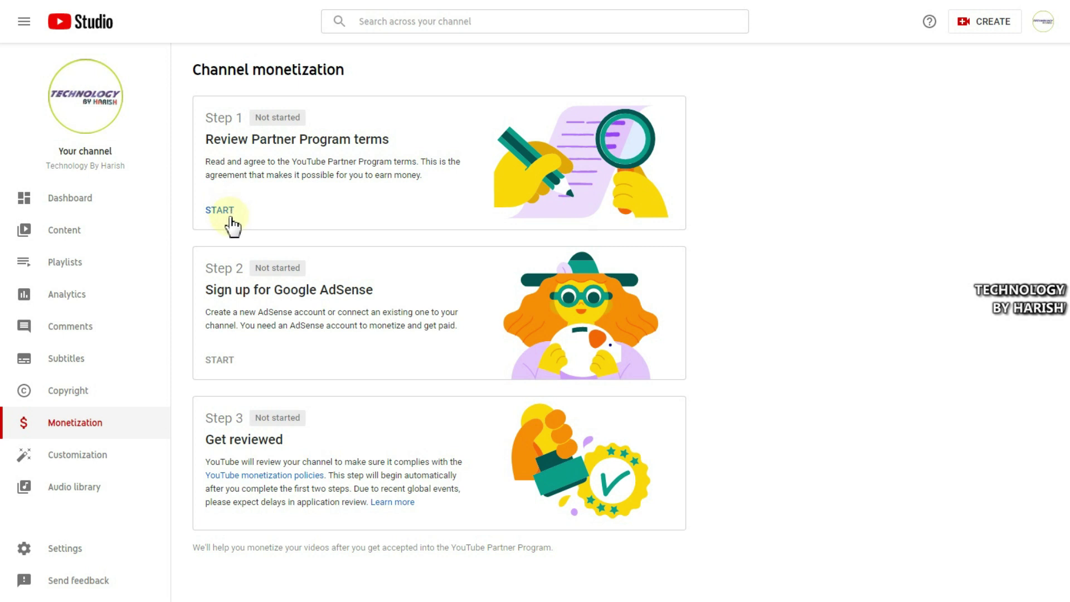
click(216, 211)
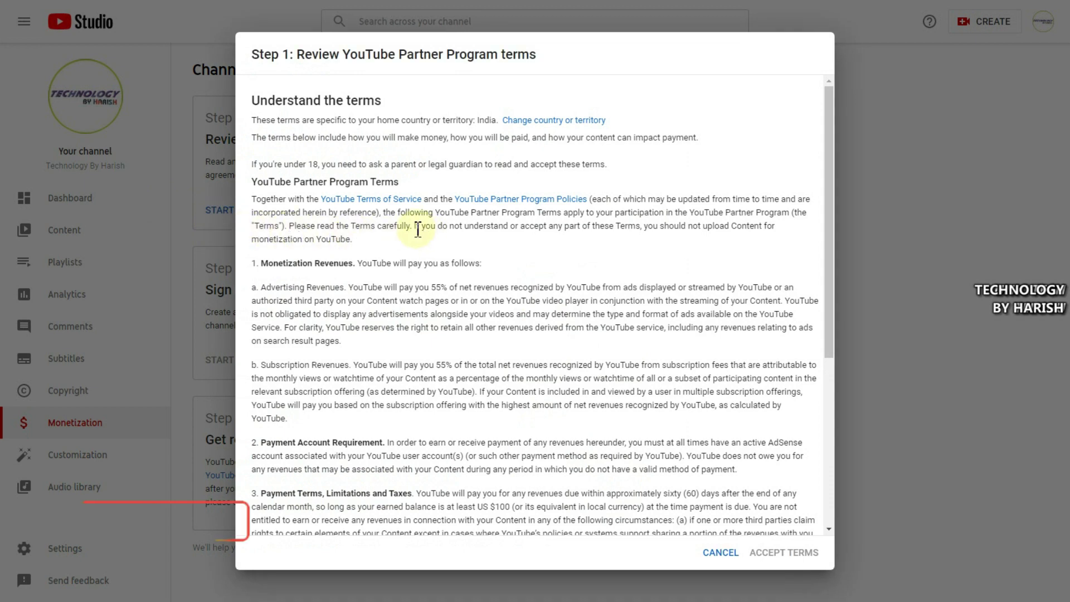
- Read through the YouTube Partner Program terms, accept them with email updates kept on, and dismiss the Windows color scheme prompt
scroll(418, 229, down, 5)
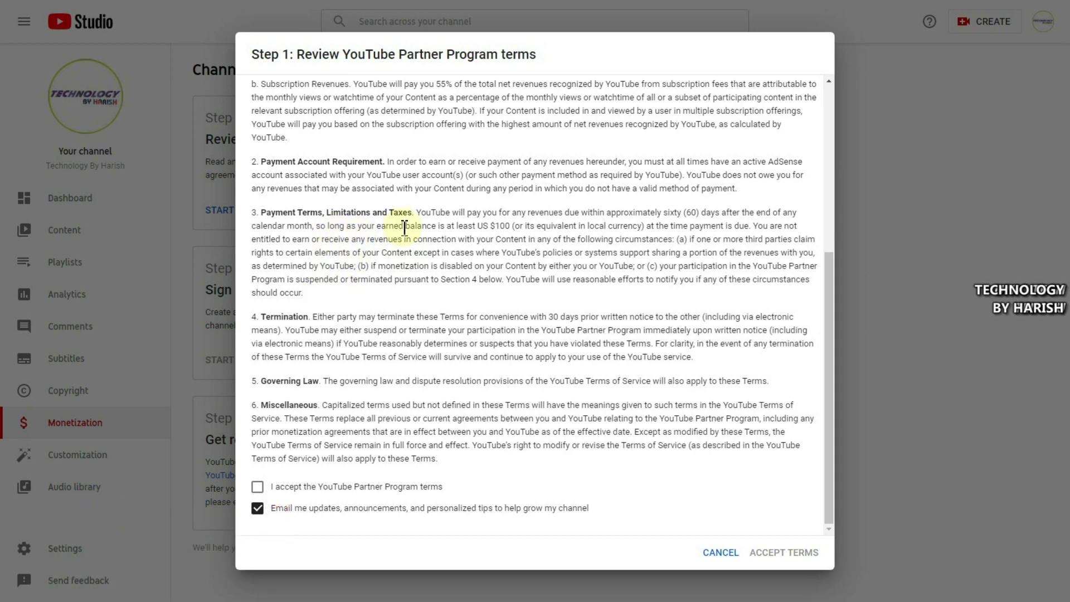
scroll(413, 228, up, 5)
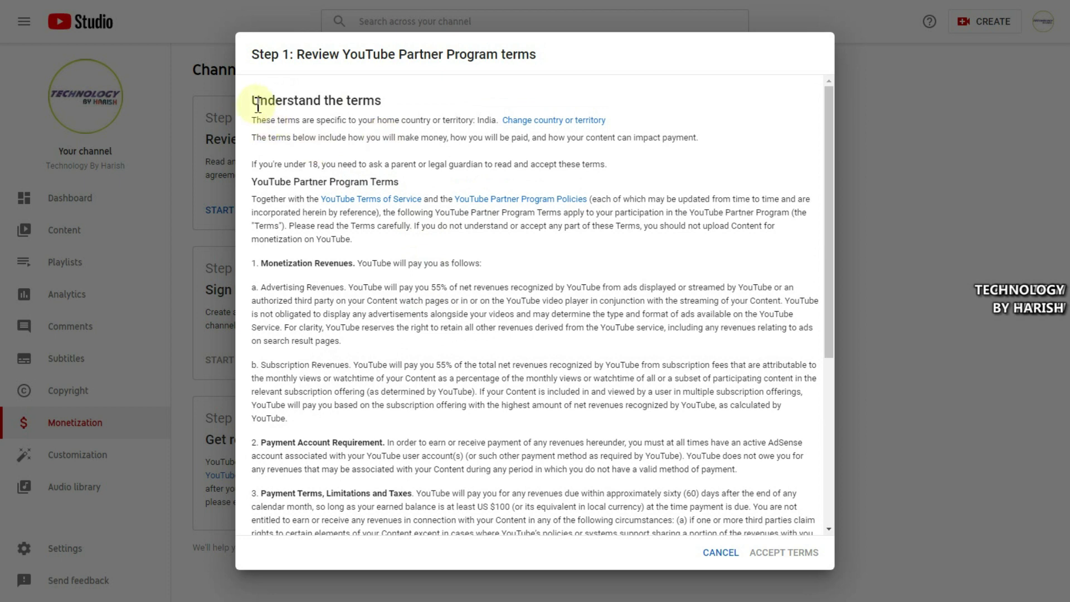
drag(253, 101, 375, 101)
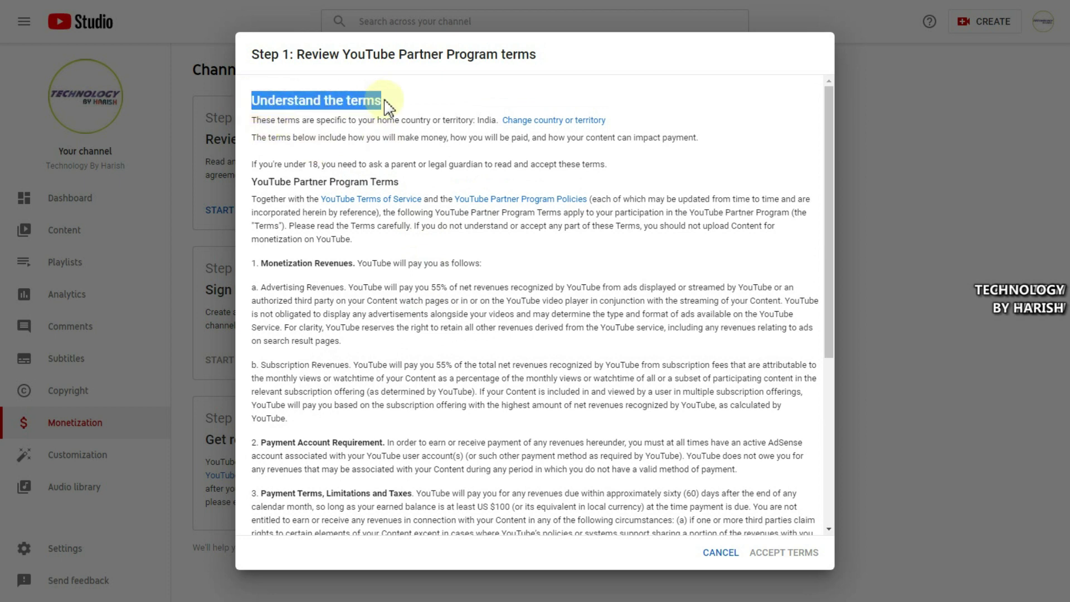
click(298, 53)
drag(403, 55, 398, 101)
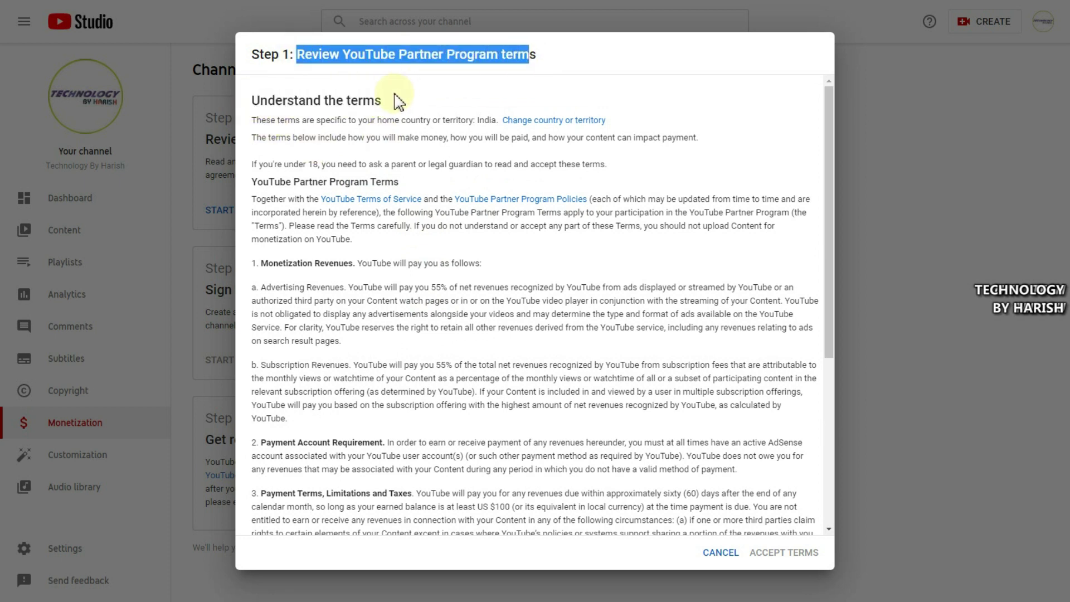
click(396, 101)
scroll(396, 115, down, 5)
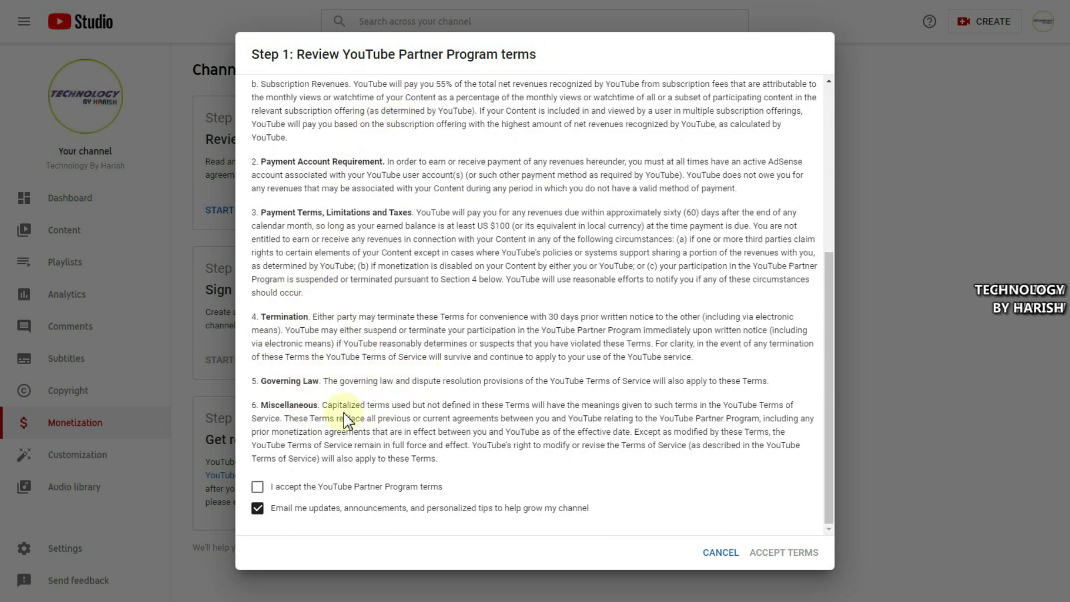
click(257, 489)
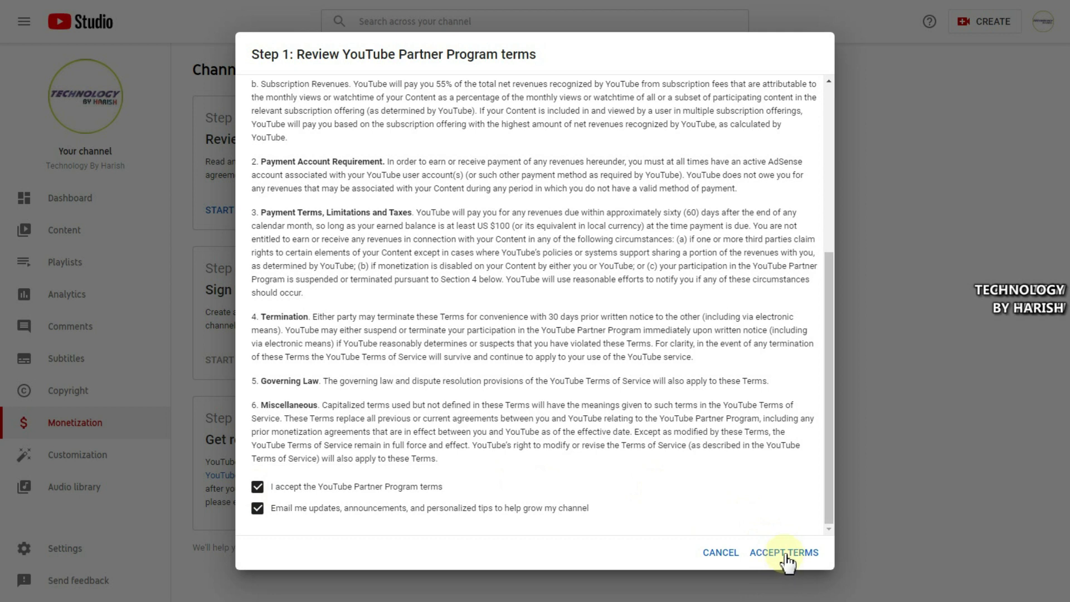
click(766, 552)
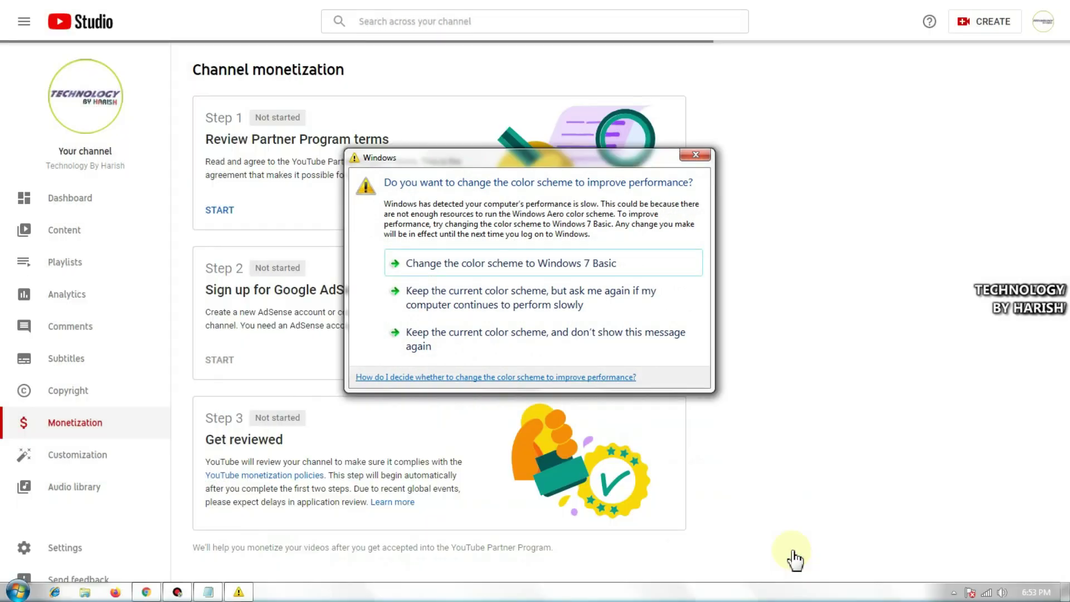
click(696, 155)
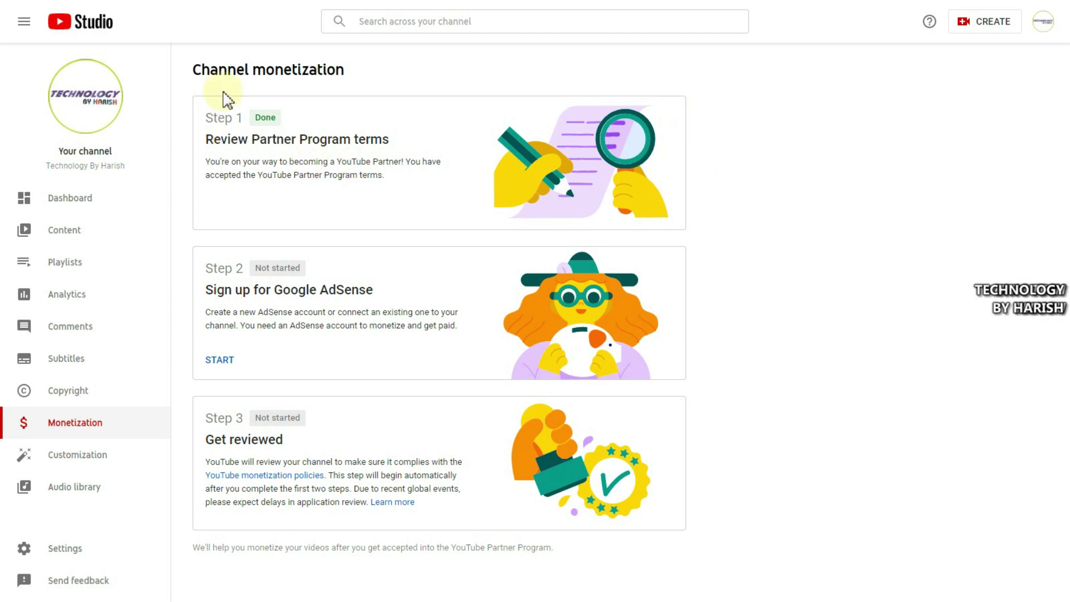
- Review the Step 2 card on the monetization page and start the Google AdSense sign-up
drag(255, 268, 306, 270)
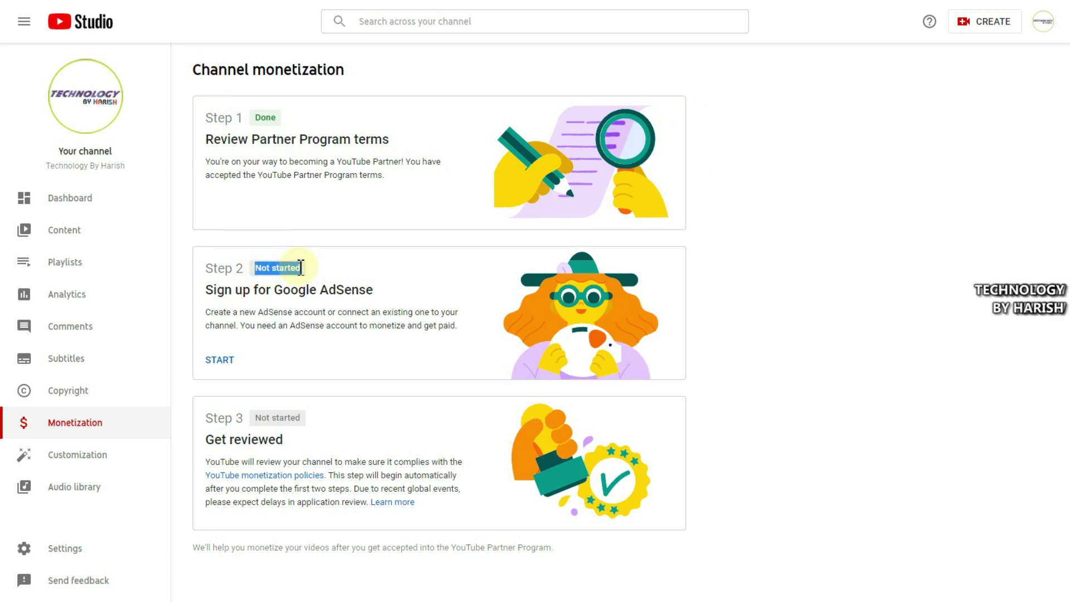
click(235, 289)
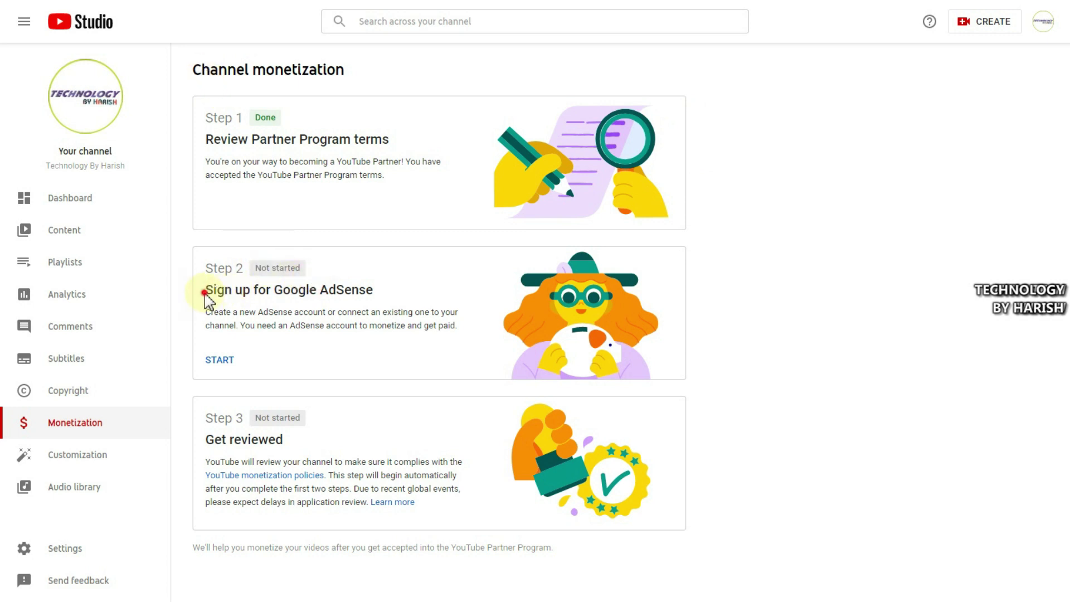
drag(204, 293, 388, 299)
click(389, 300)
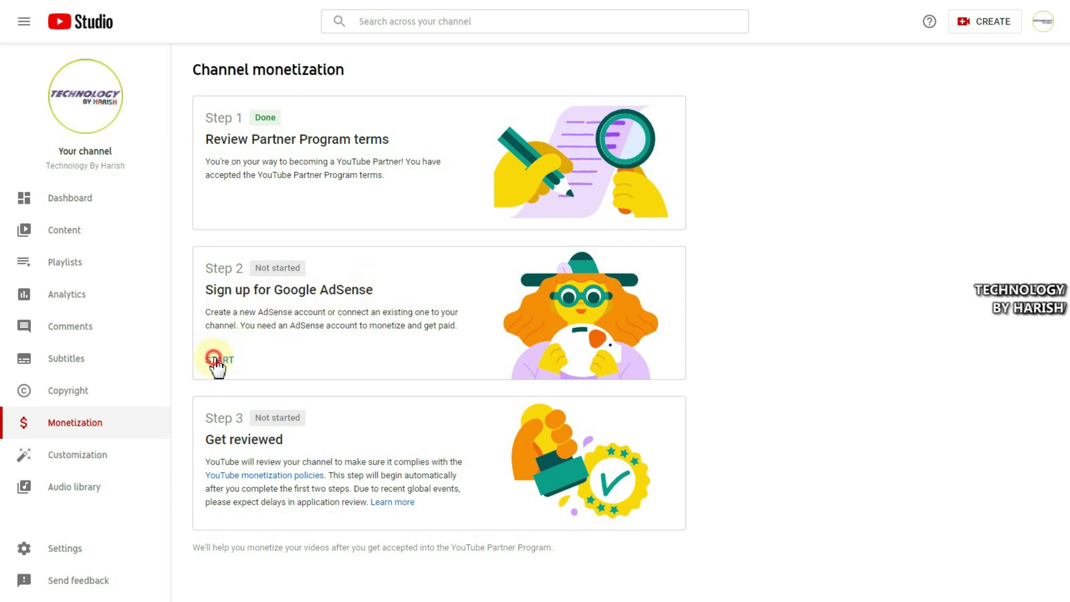
click(214, 360)
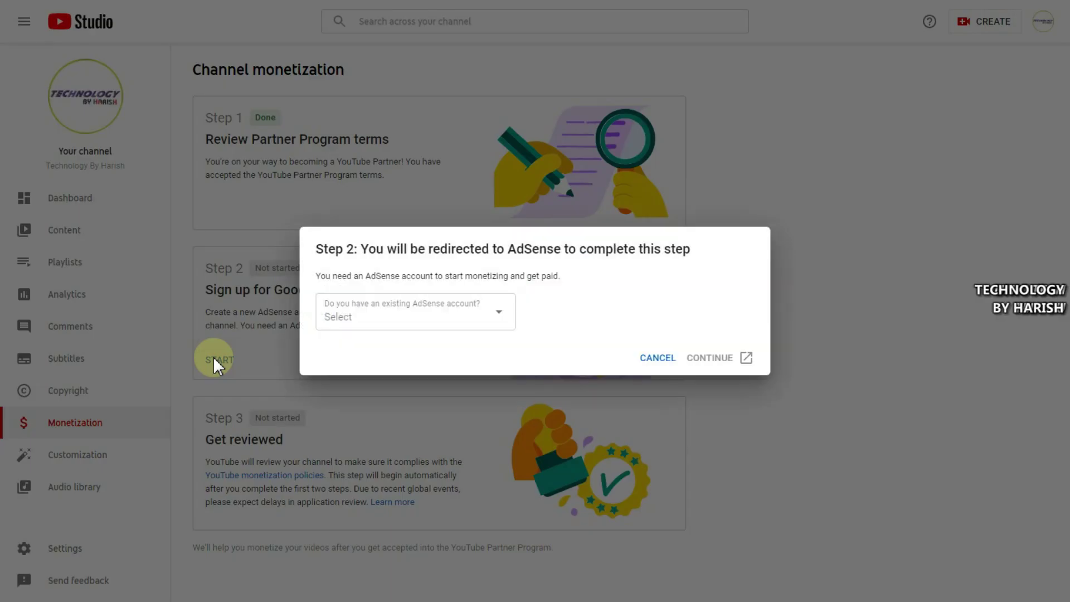
- Answer "No, I don't have an existing account" for AdSense, continue, and choose the Google account for the new AdSense account
drag(364, 254, 686, 252)
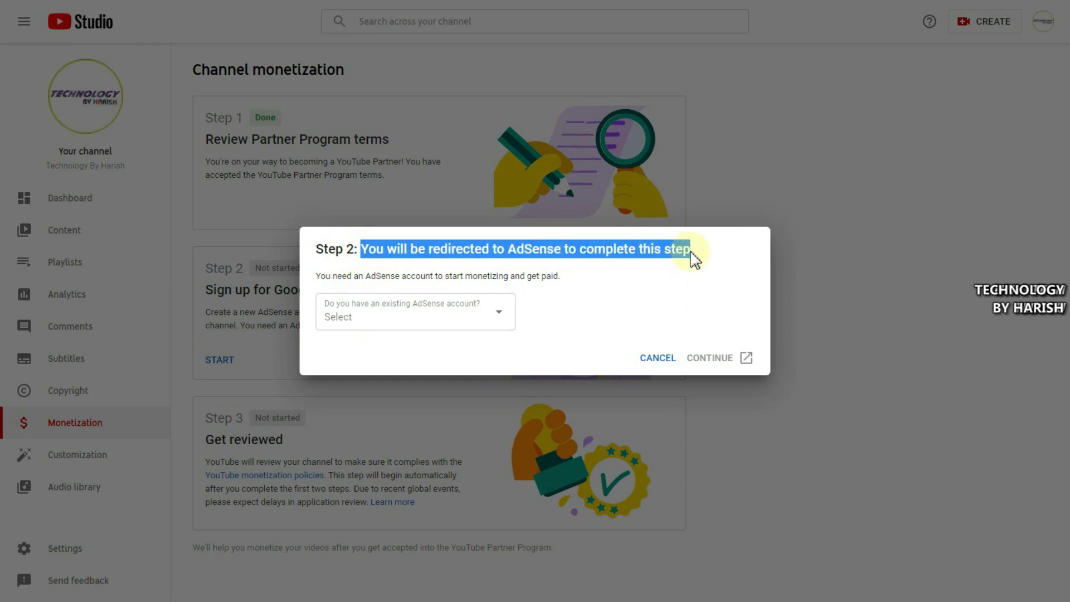
click(694, 258)
click(438, 325)
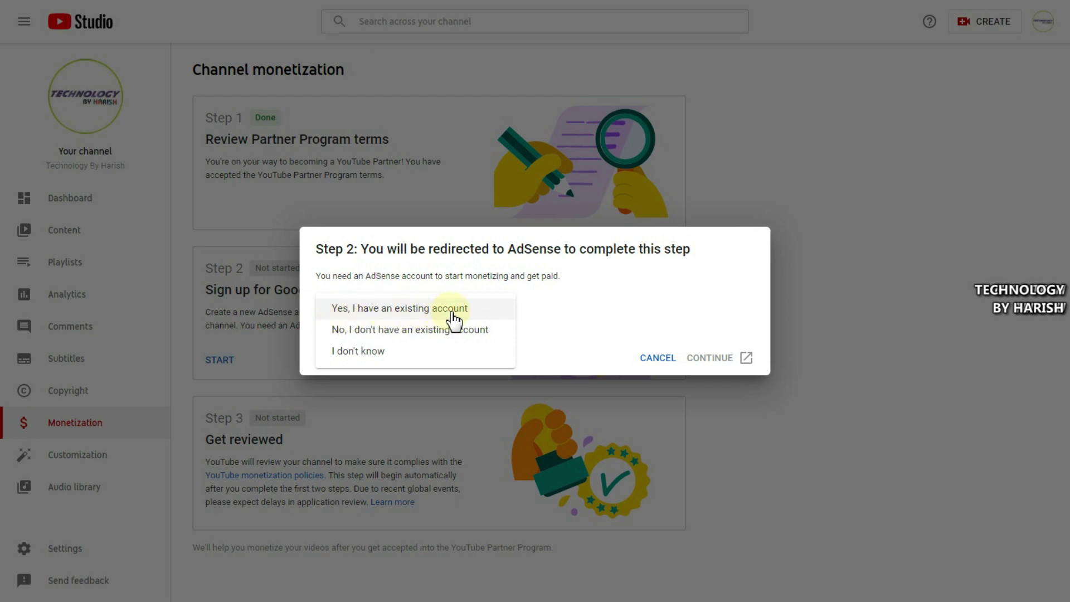
click(372, 339)
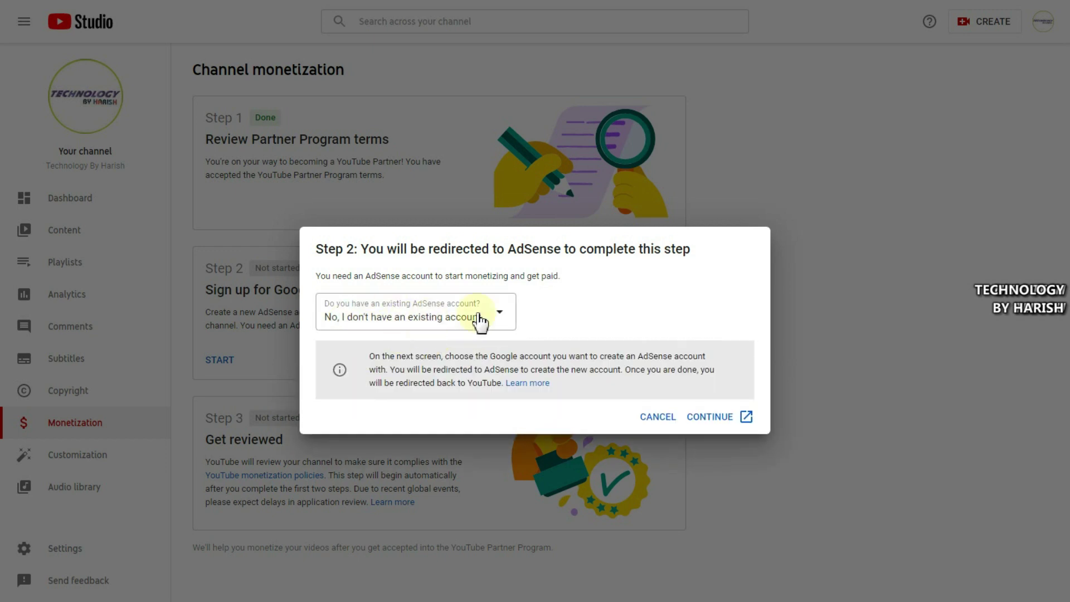
click(710, 418)
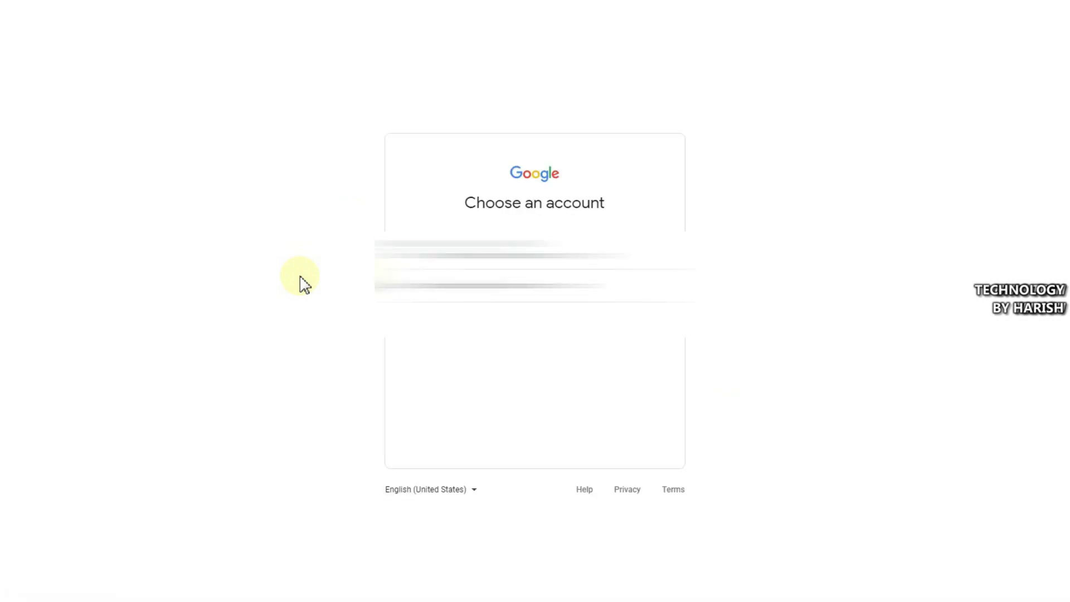
click(502, 251)
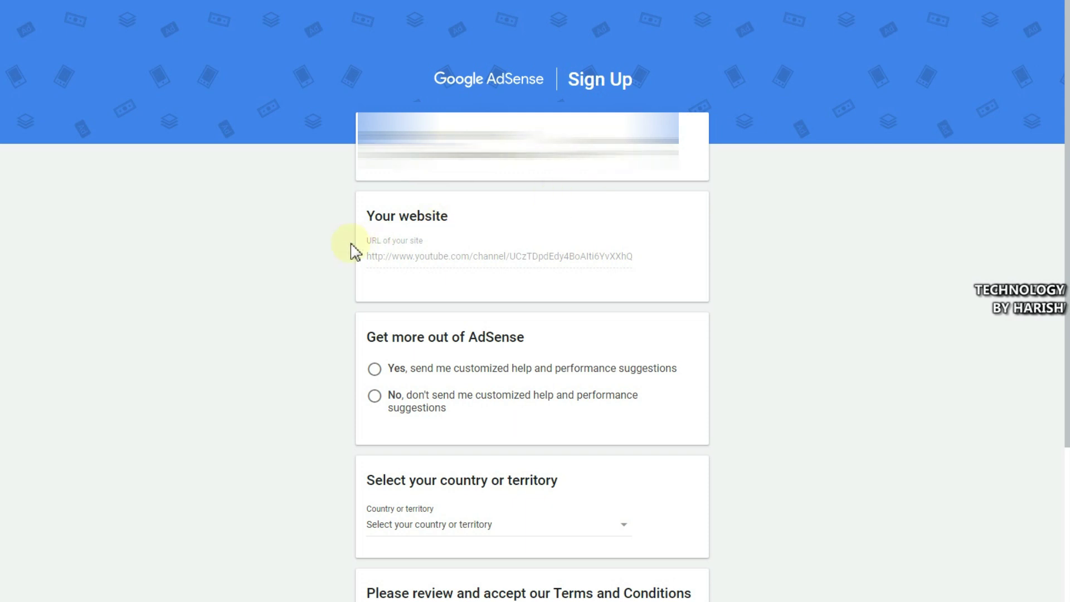
- Check the website section of the AdSense sign-up form and choose No for customized help and performance suggestions
drag(370, 218, 490, 221)
click(437, 256)
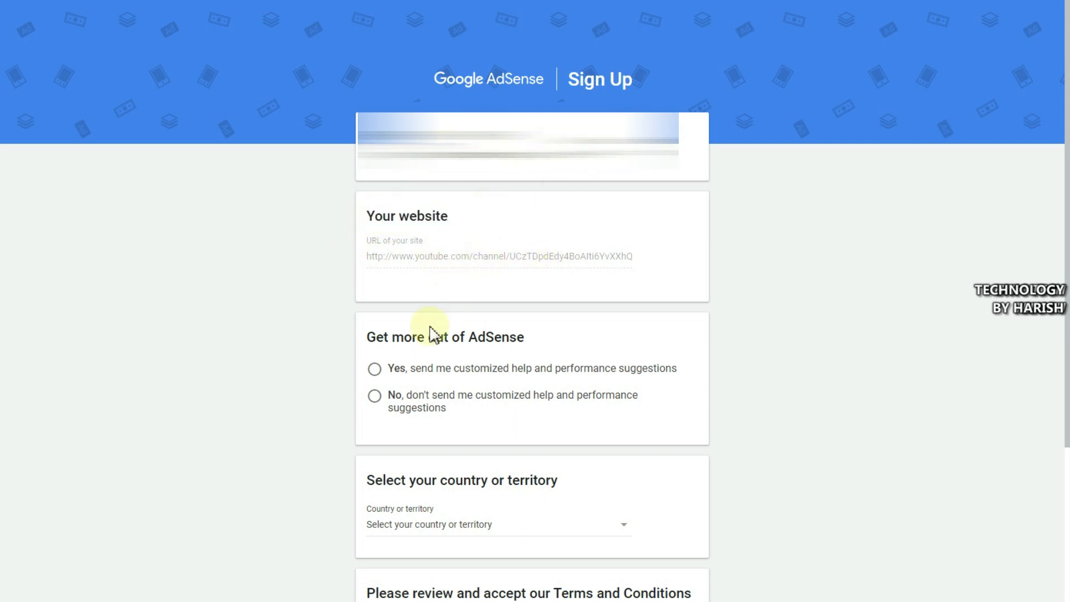
scroll(416, 337, down, 3)
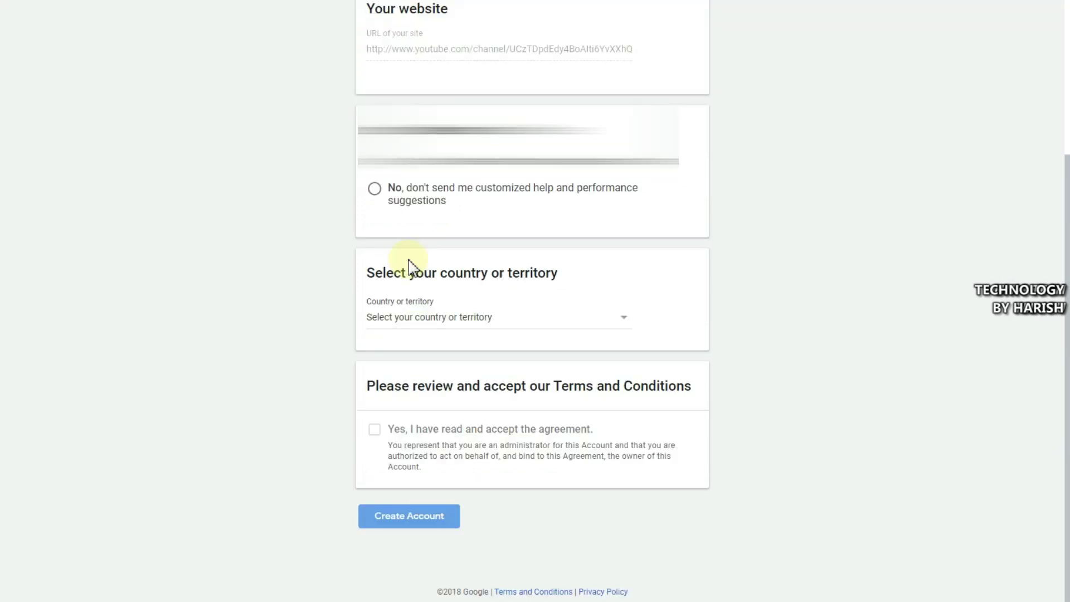
drag(365, 130, 534, 139)
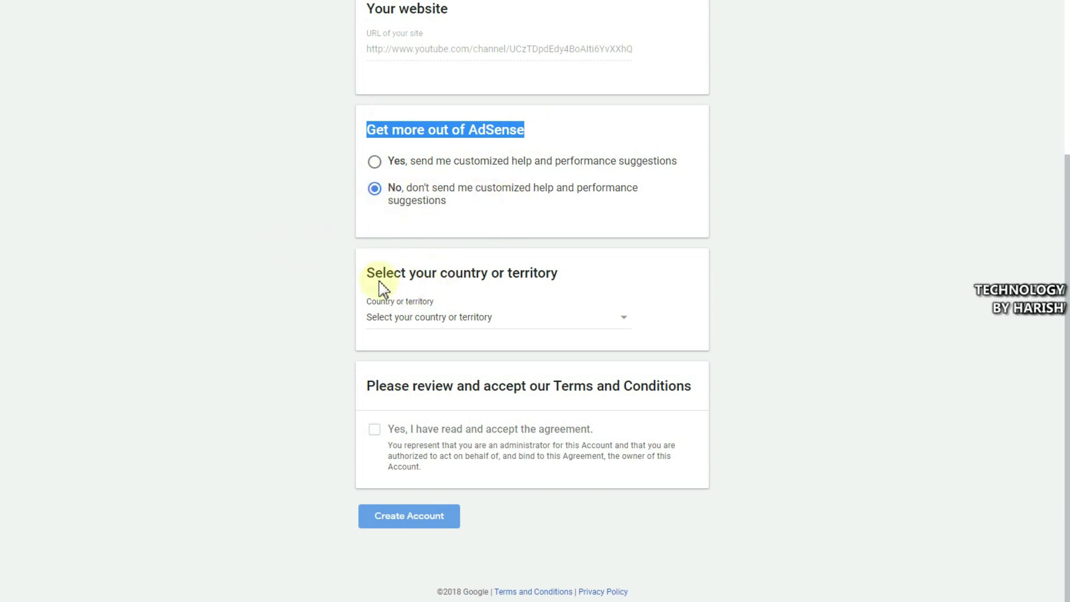
- Set the country or territory in the AdSense sign-up form to India
drag(369, 274, 583, 282)
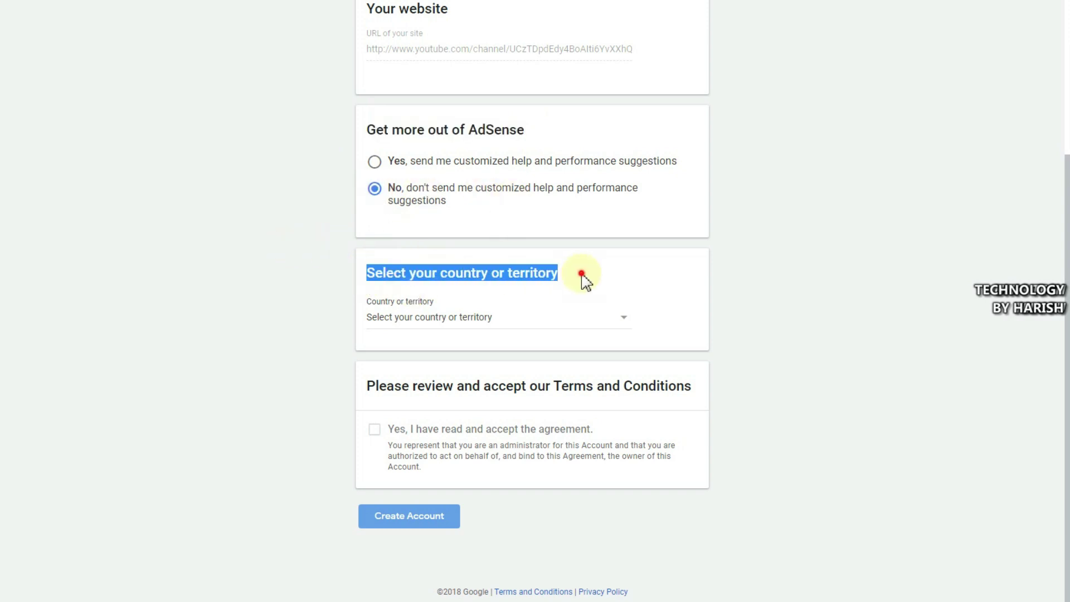
click(582, 279)
click(579, 315)
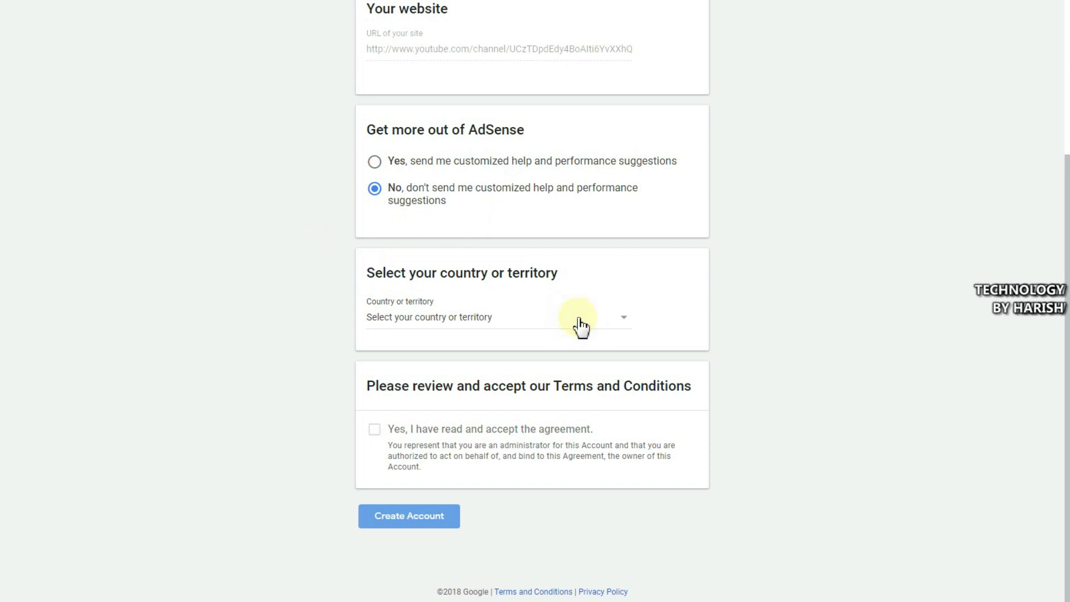
click(580, 319)
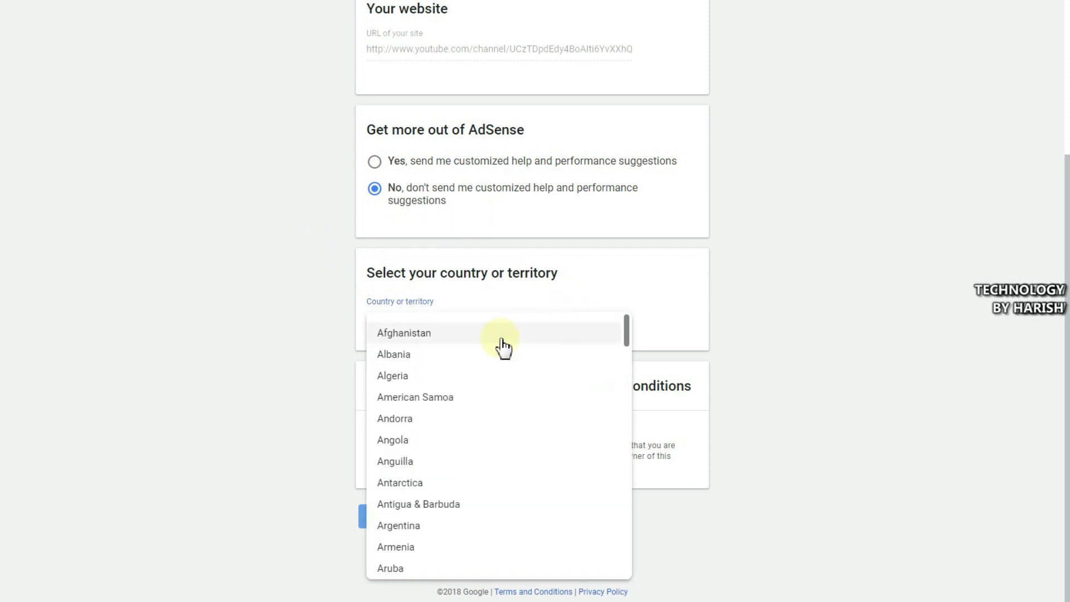
scroll(454, 382, down, 20)
scroll(437, 427, down, 2)
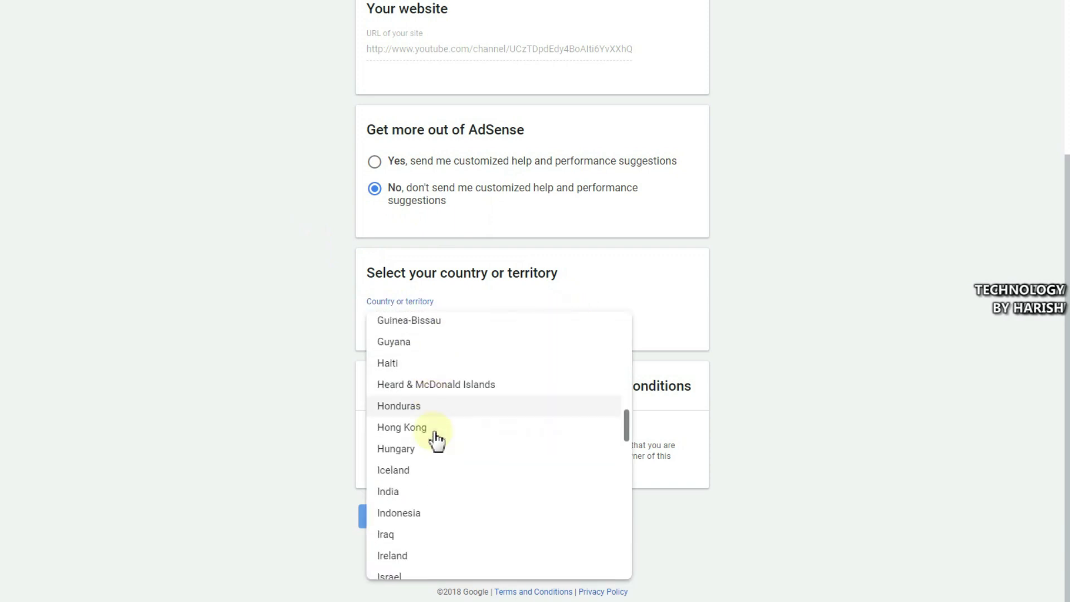
scroll(424, 451, down, 1)
click(410, 457)
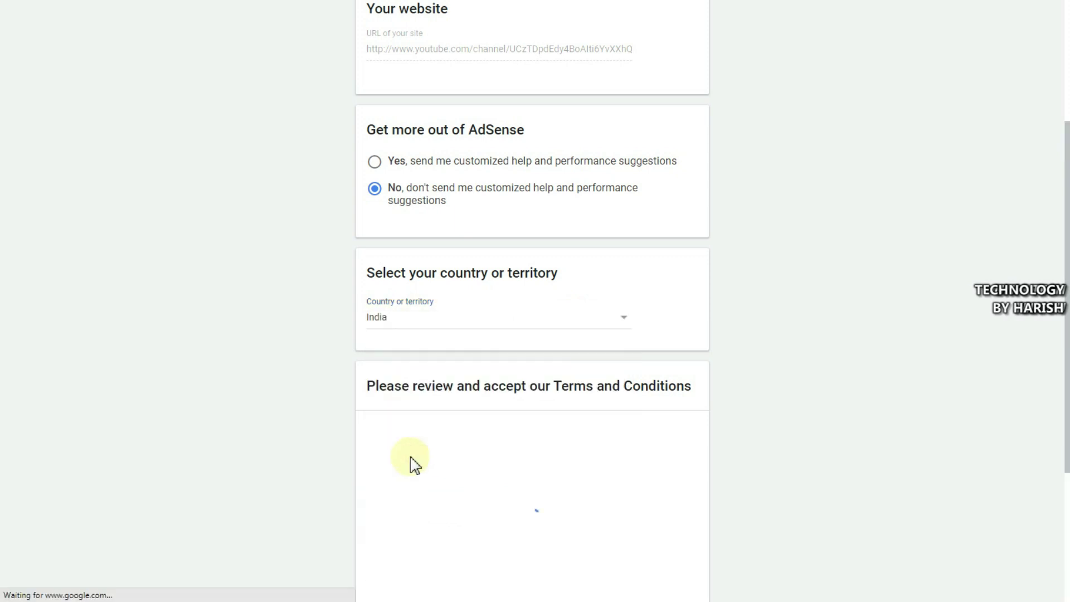
- Look through the AdSense Online Terms of Service, accept the agreement, and create the account
scroll(426, 397, down, 3)
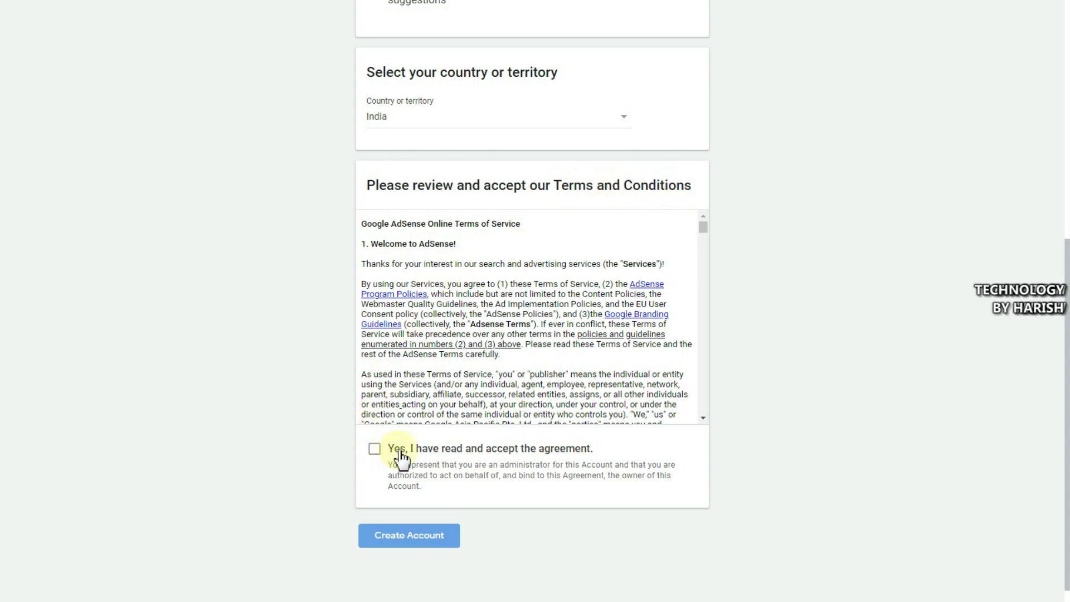
scroll(464, 342, down, 10)
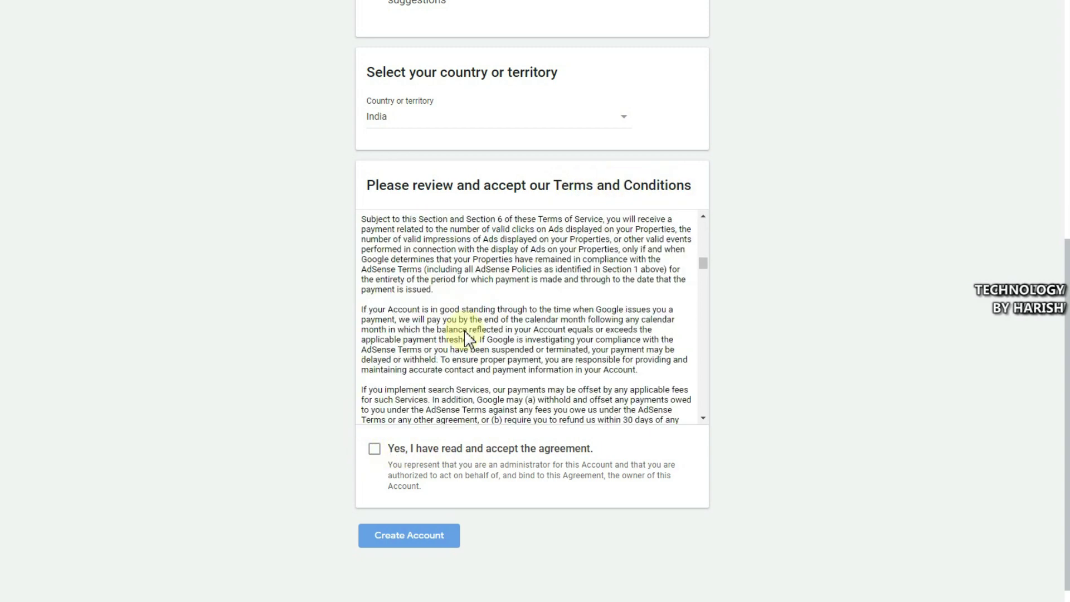
scroll(465, 341, down, 15)
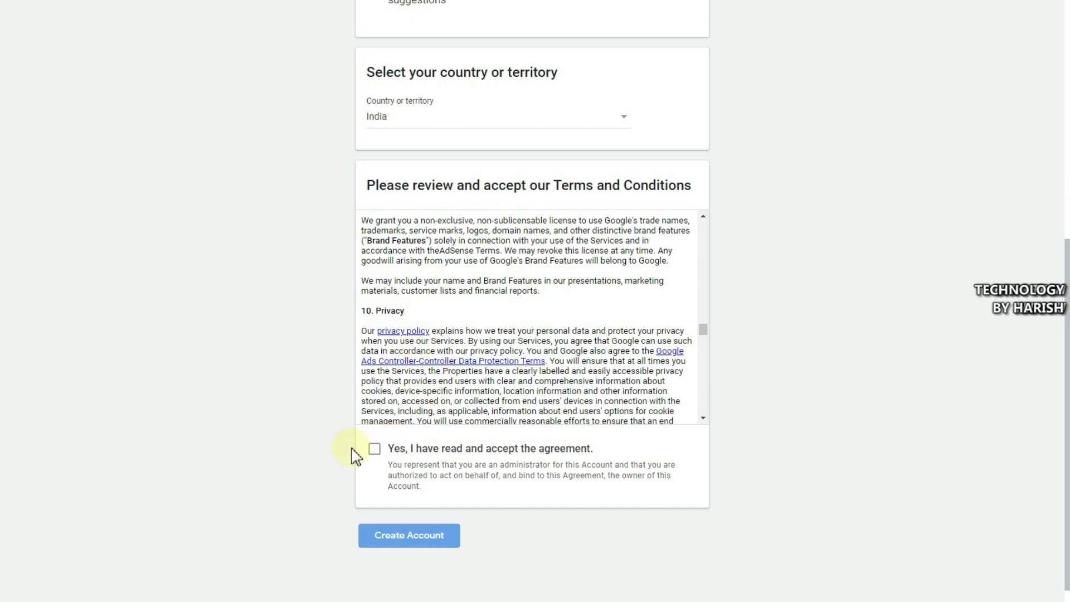
click(374, 449)
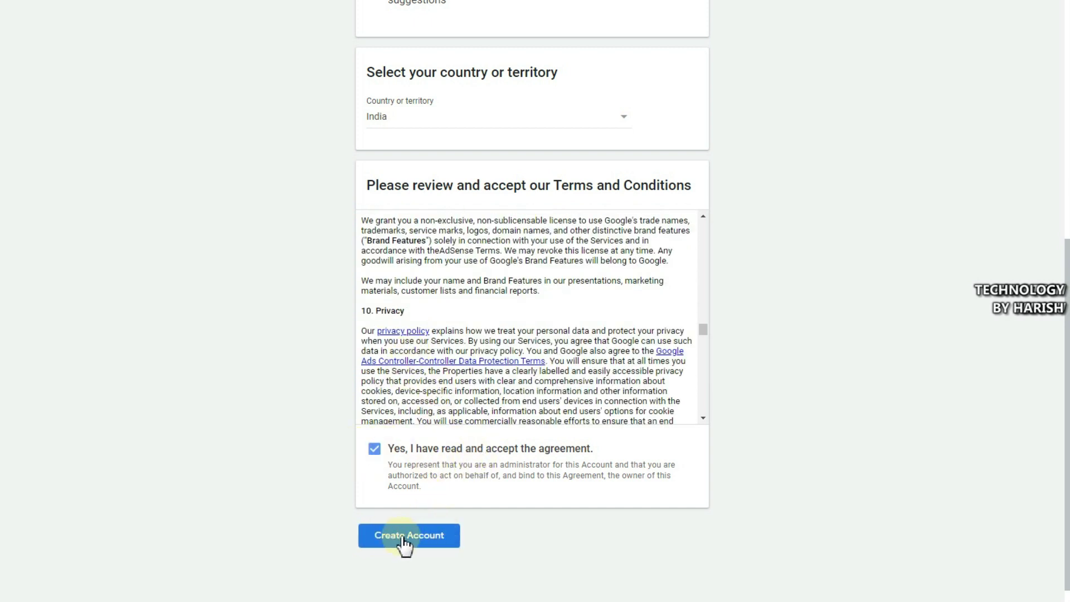
scroll(413, 535, down, 1)
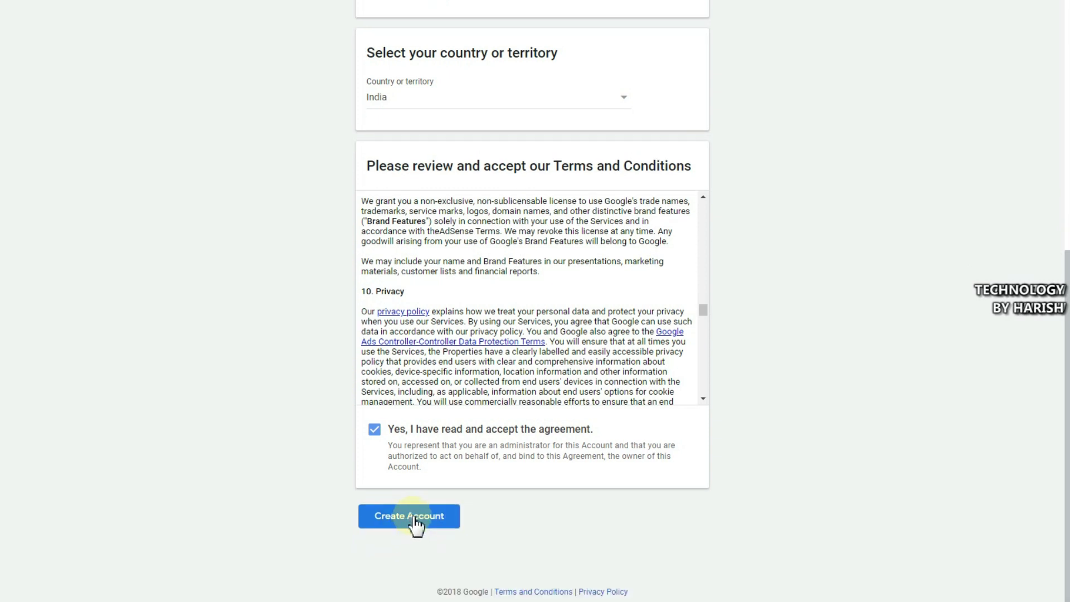
click(416, 519)
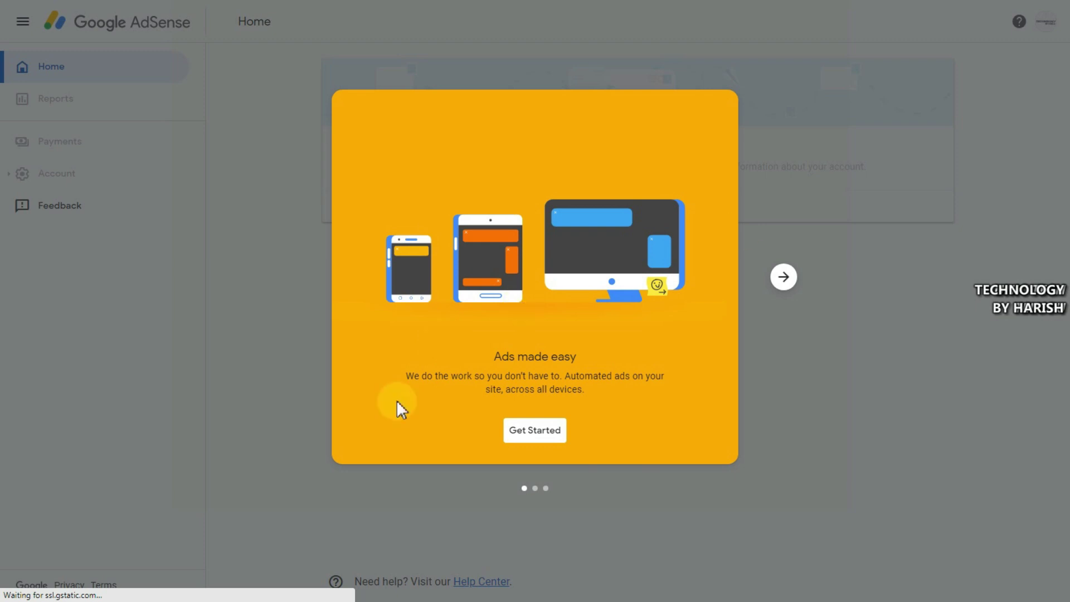
- Go through the AdSense welcome slides, get started, and read the instructions for the payment address details
click(786, 278)
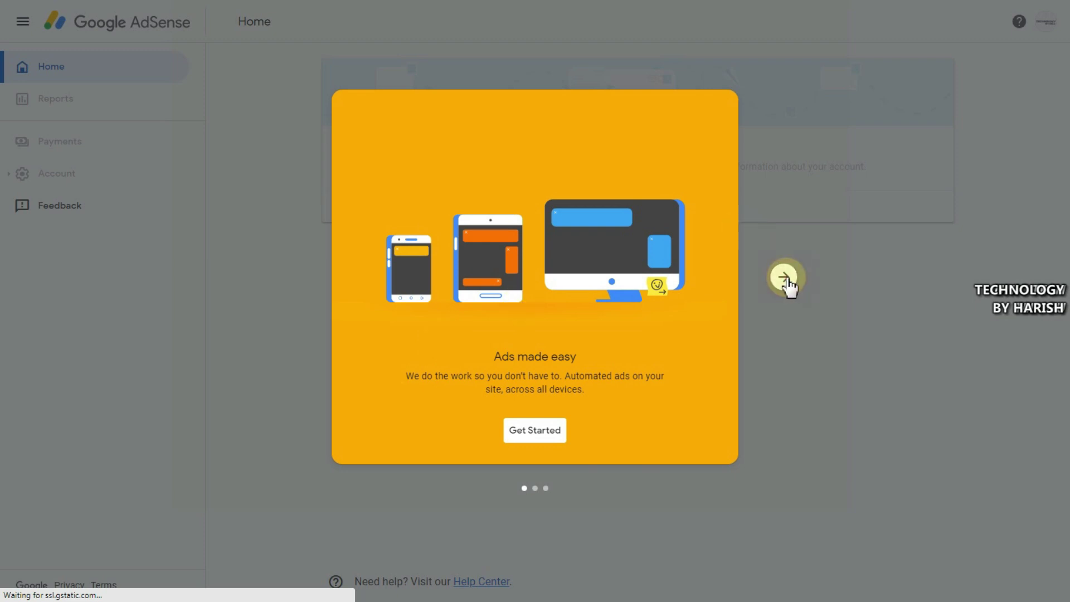
click(785, 277)
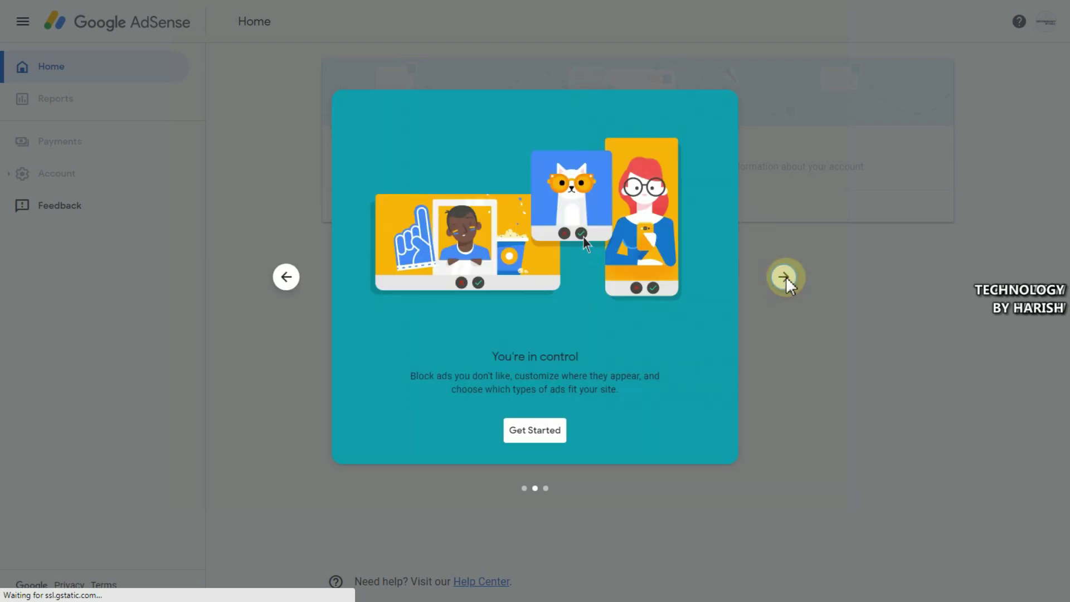
click(528, 438)
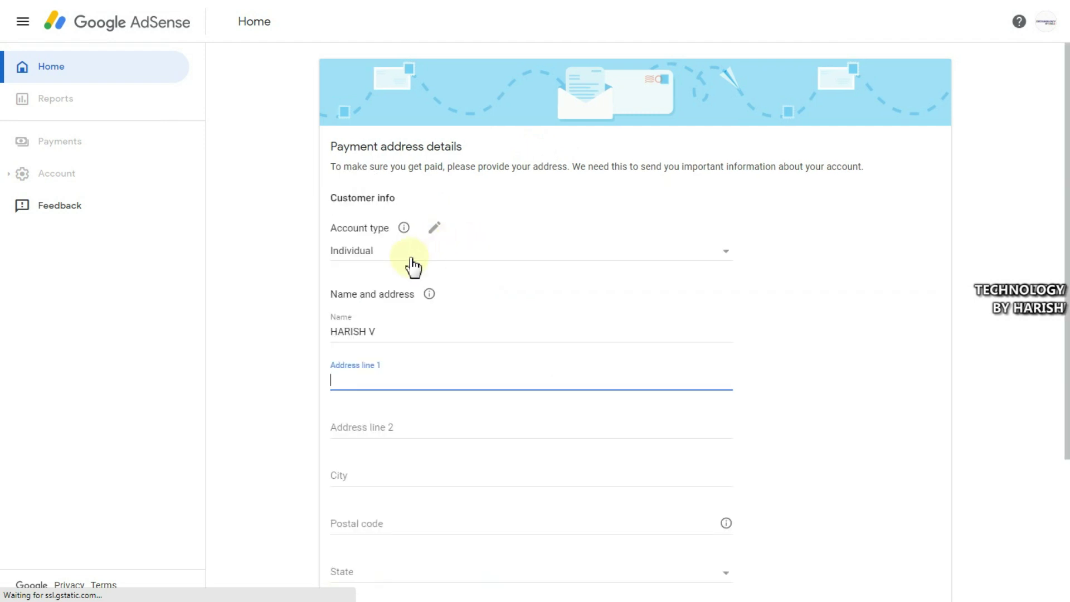
double_click(337, 167)
drag(424, 166, 621, 166)
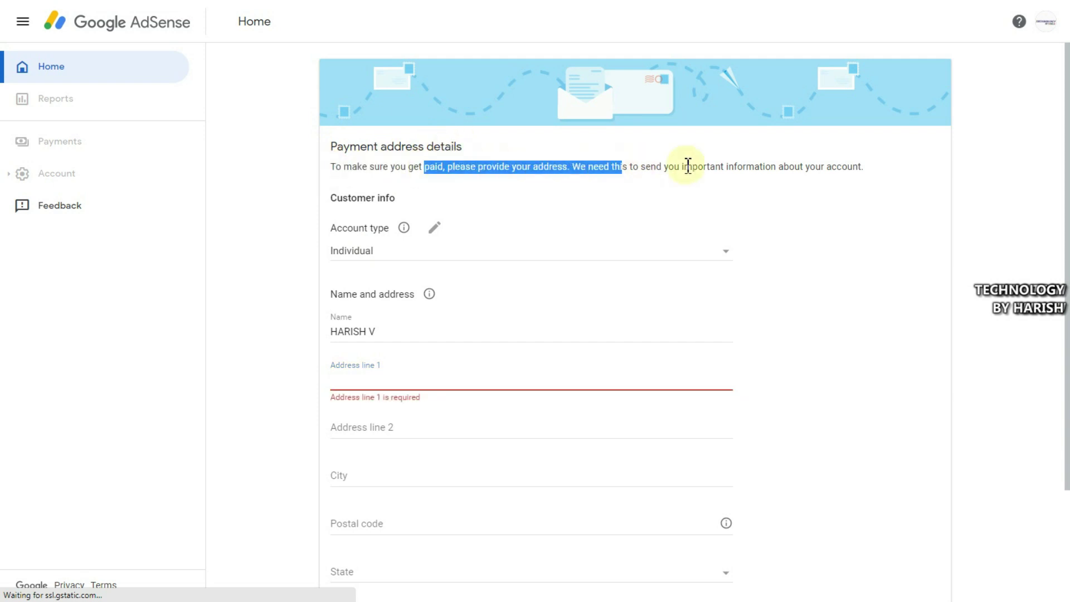
- Read the payment address instructions and choose Individual as the account type in the customer info
drag(689, 166, 799, 165)
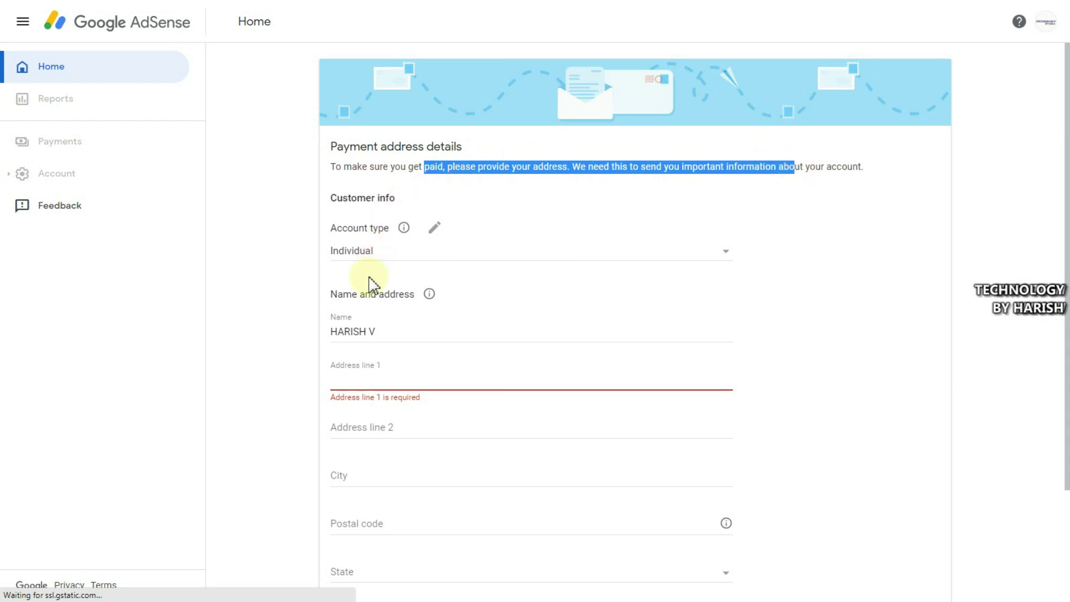
click(504, 167)
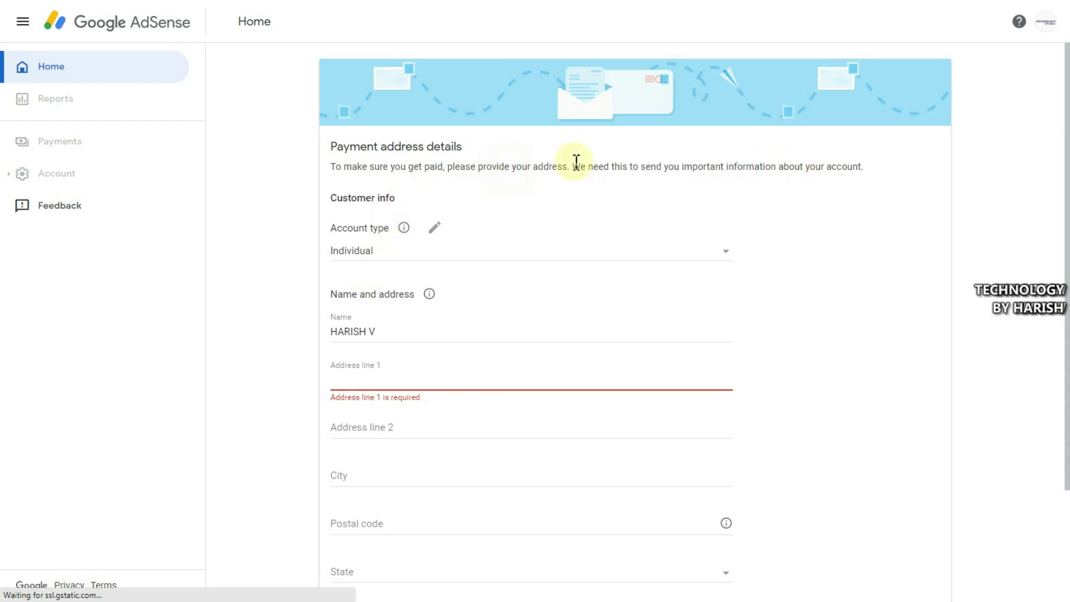
drag(333, 228, 389, 246)
click(377, 259)
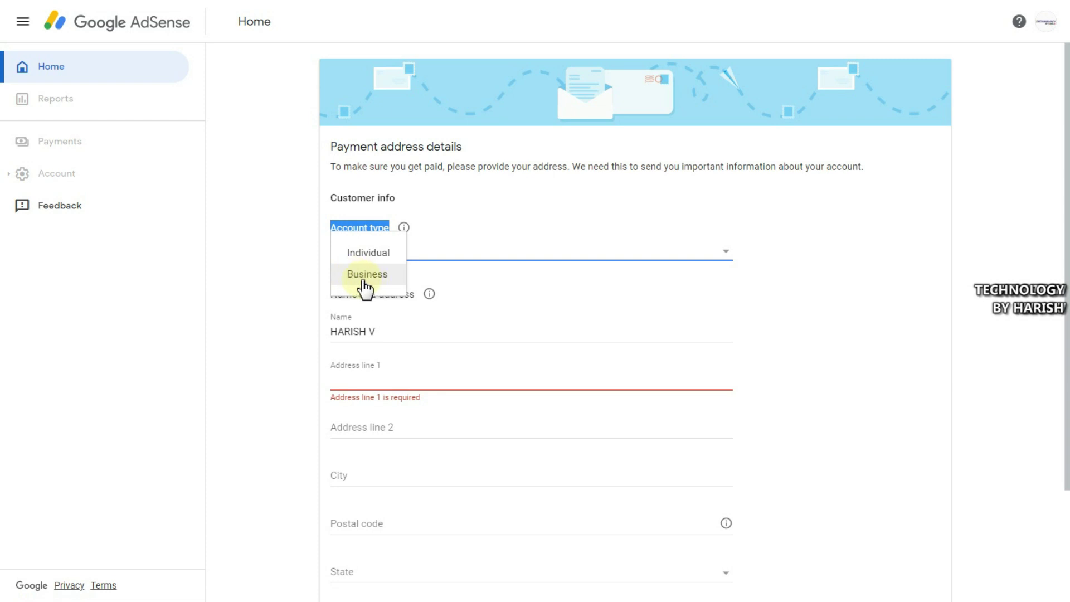
click(369, 254)
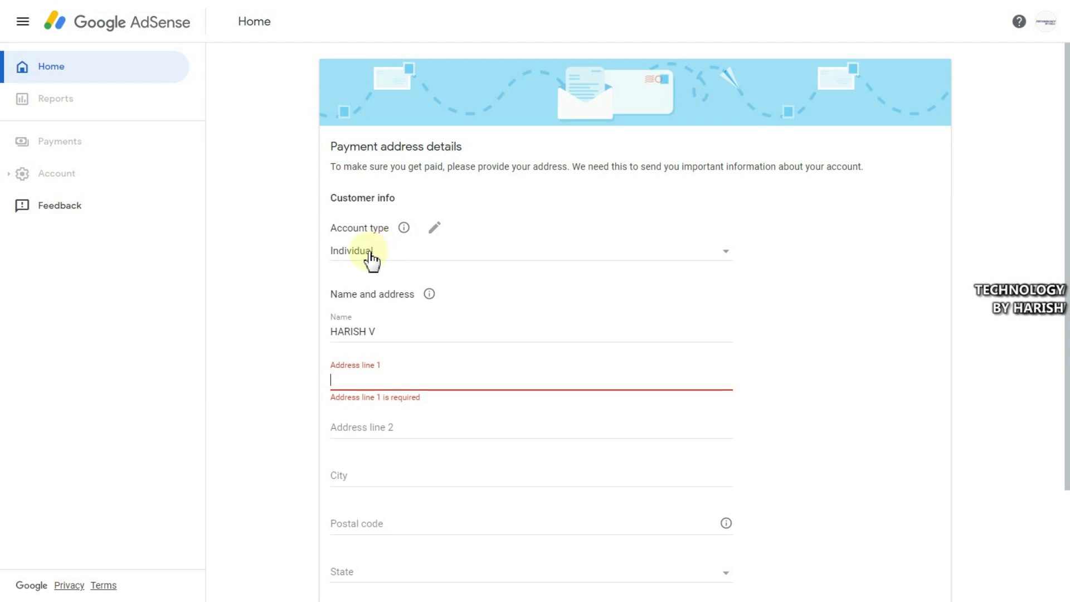
- Go through the name and address fields and fill in the address lines, city, postal code, state and phone number
scroll(370, 258, down, 3)
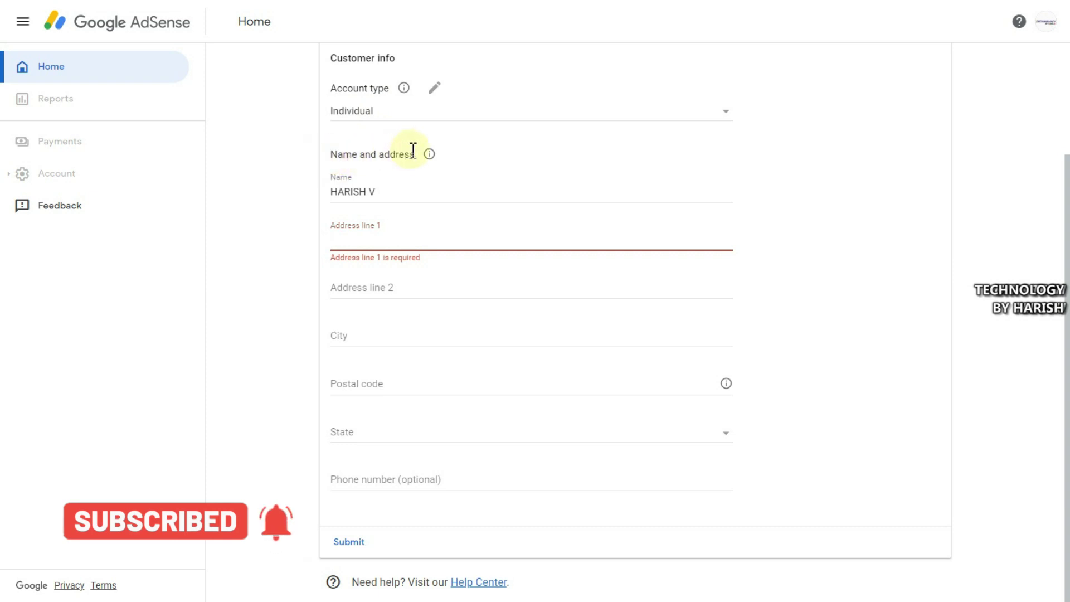
drag(332, 154, 419, 165)
click(389, 190)
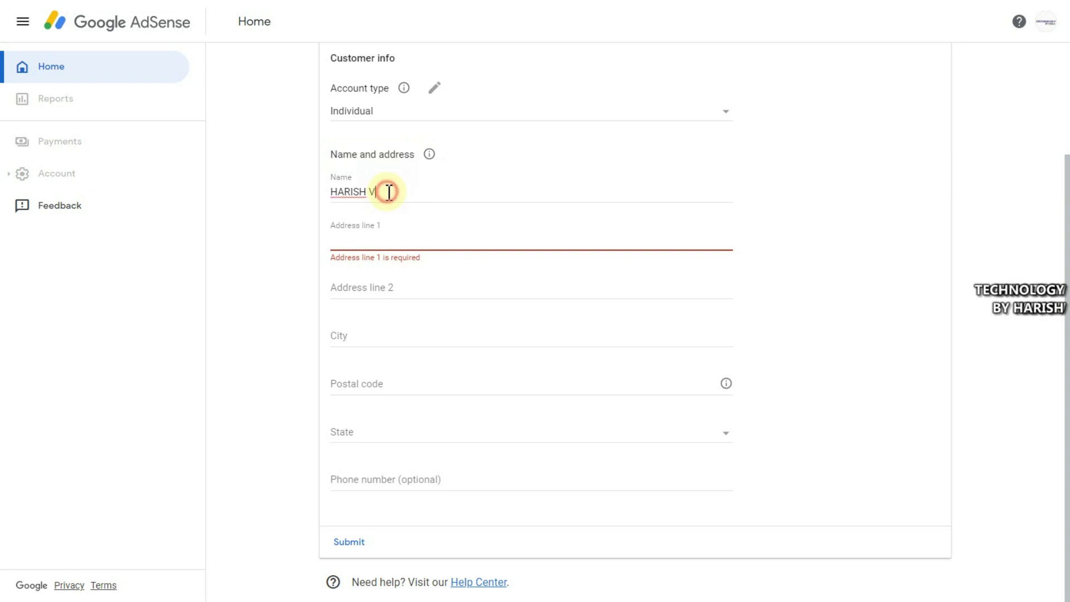
drag(388, 190, 326, 194)
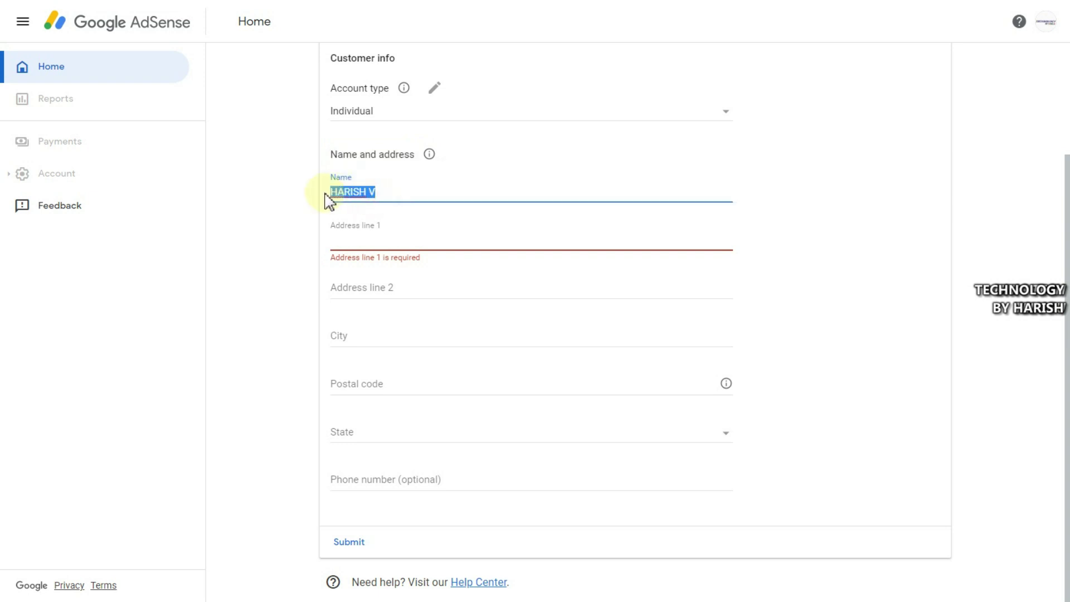
click(355, 237)
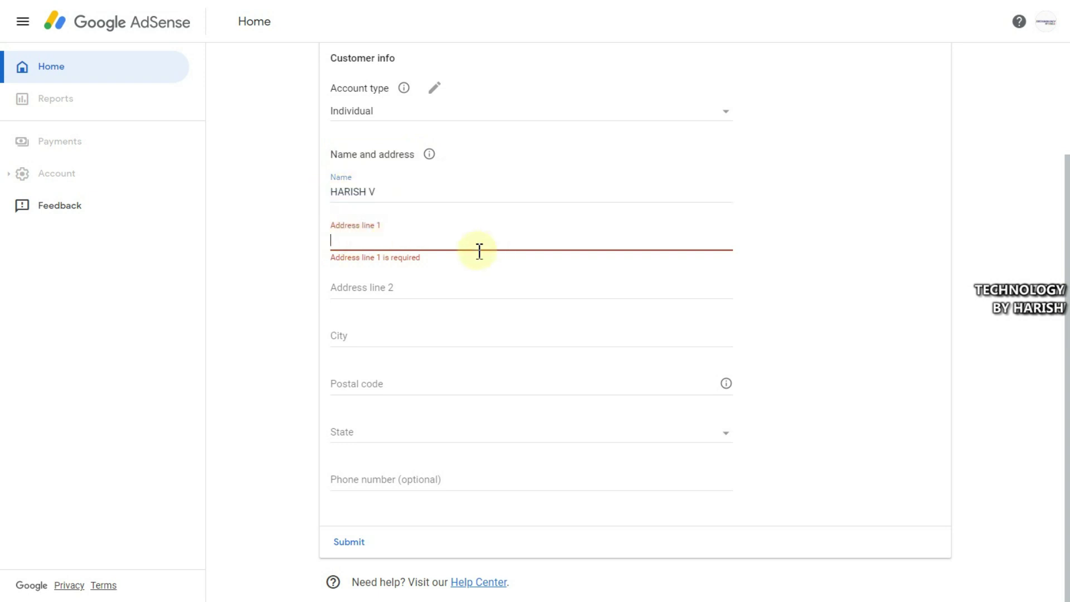
click(375, 283)
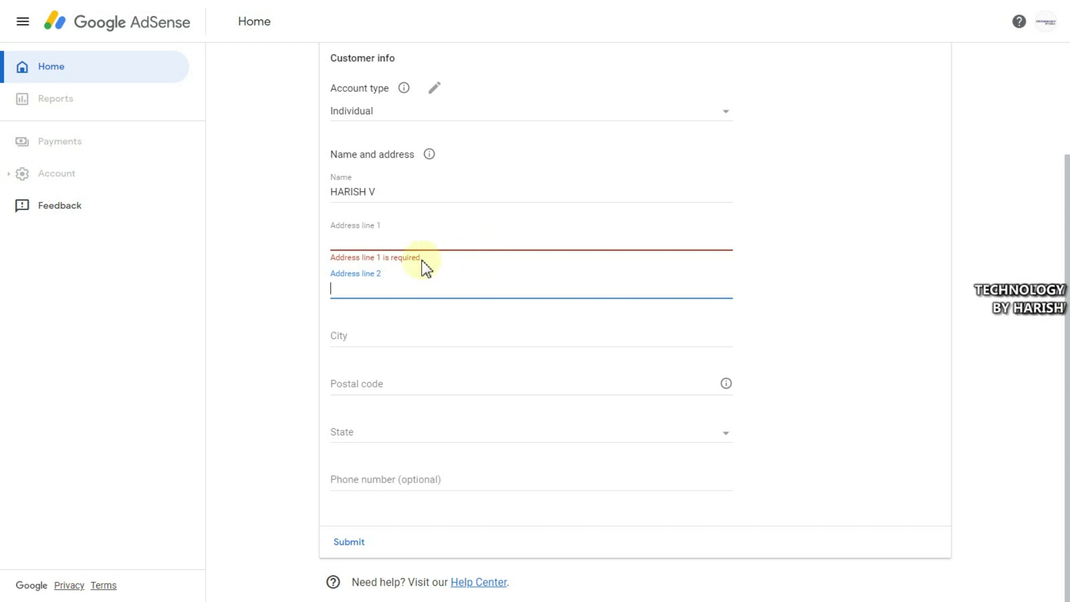
click(369, 335)
click(369, 384)
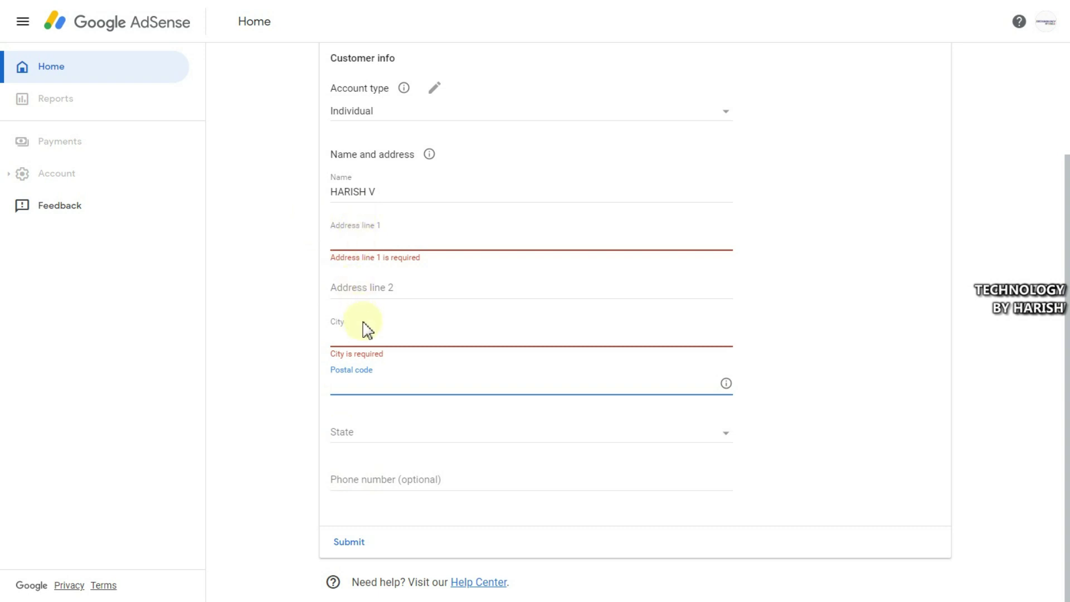
click(361, 285)
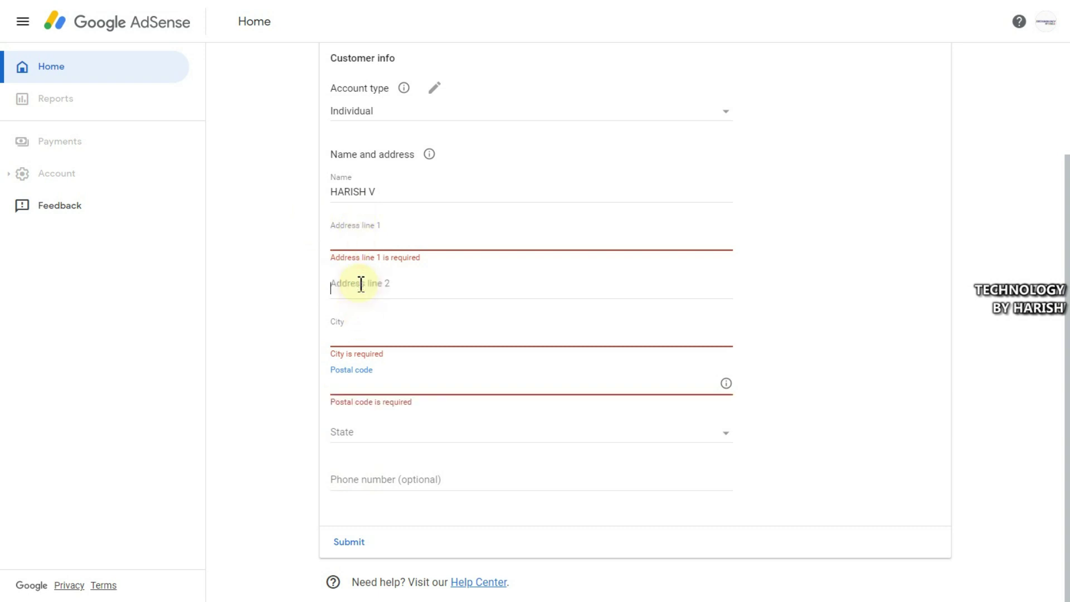
click(355, 241)
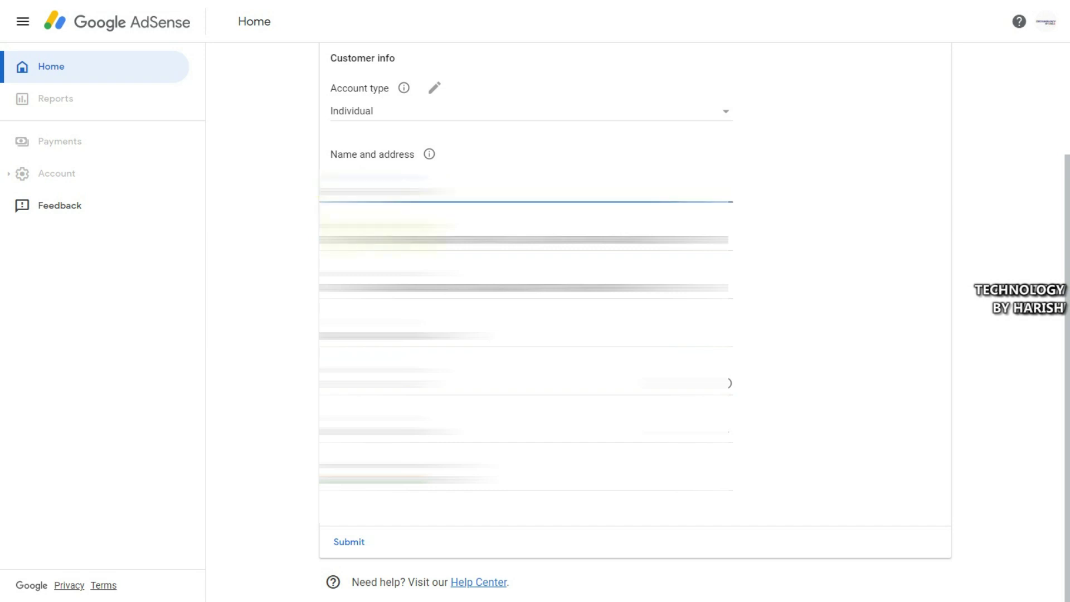
- Review the completed address, city, postal code and phone details, and submit the payment address form
click(323, 239)
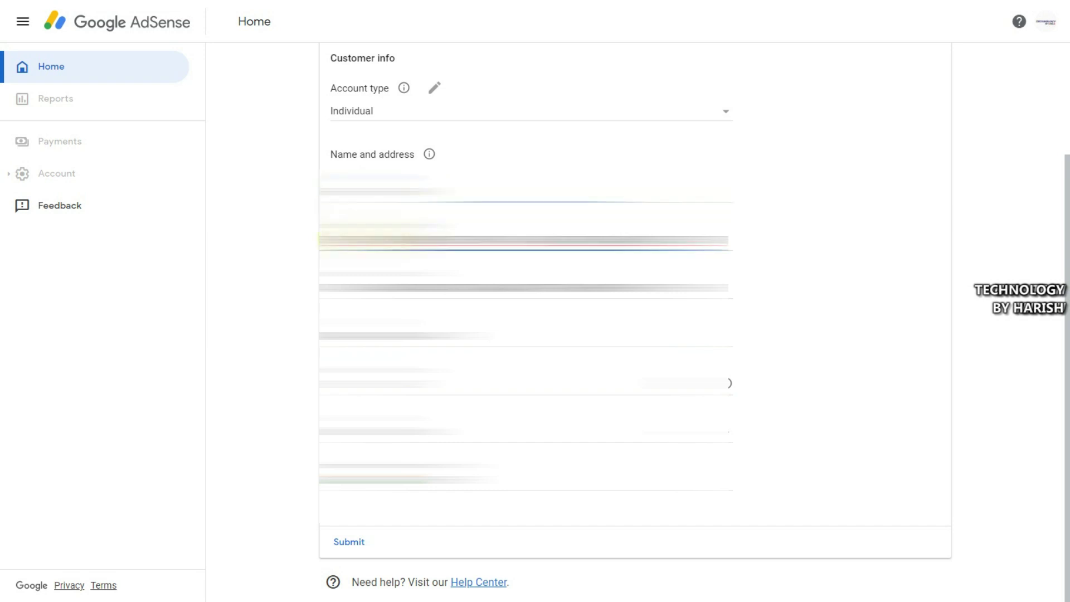
drag(332, 239, 365, 239)
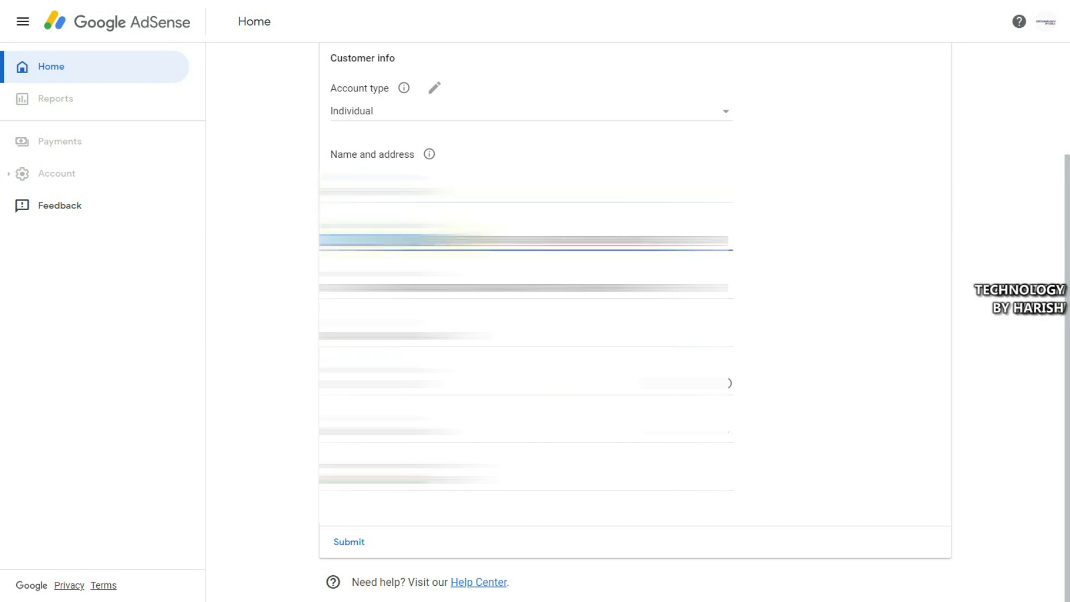
click(429, 240)
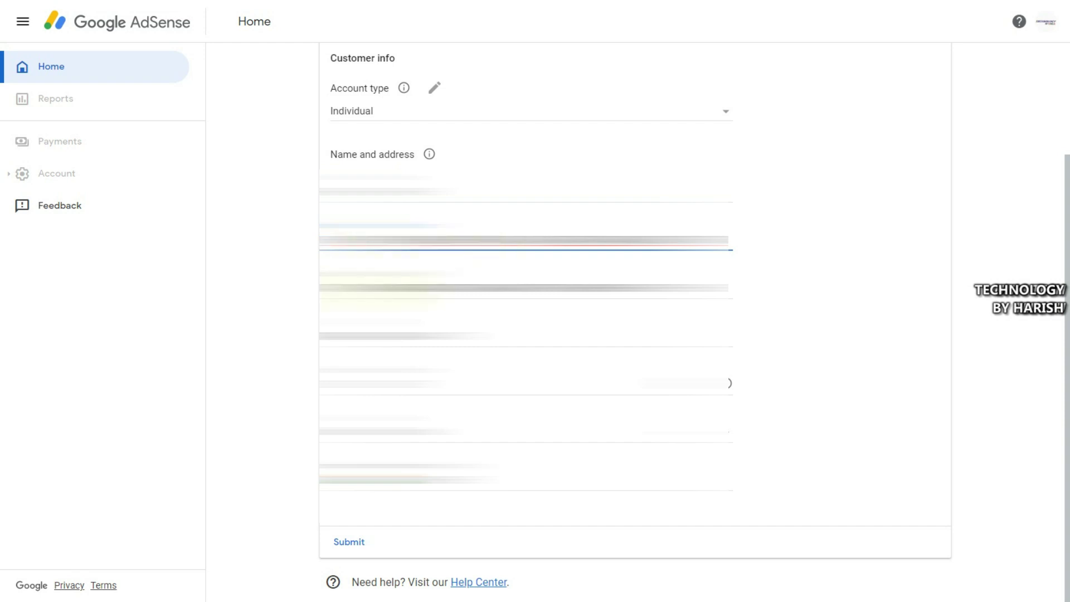
click(363, 288)
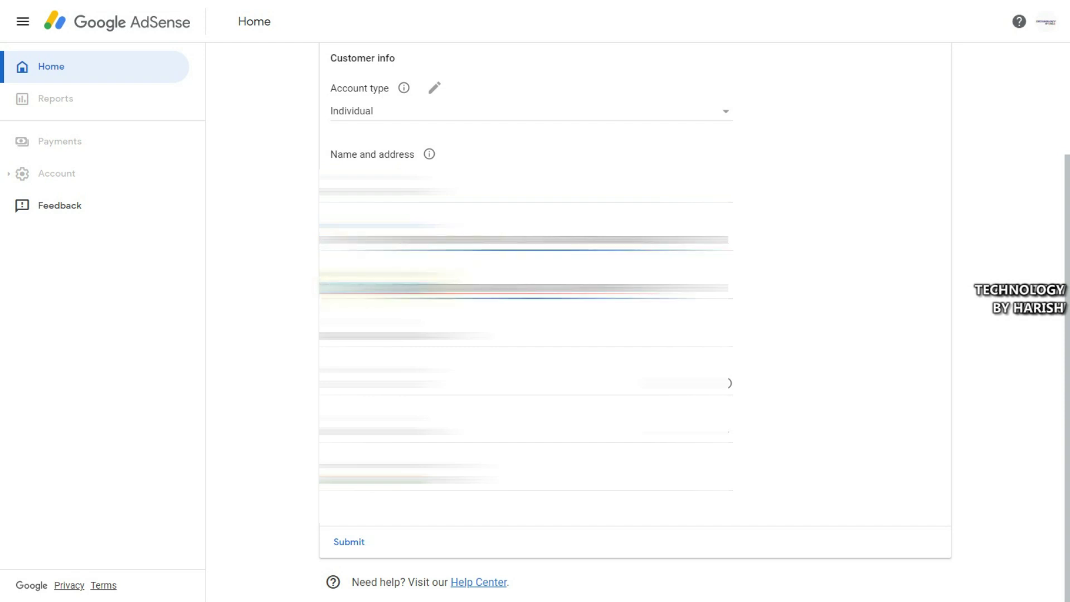
drag(415, 335, 365, 336)
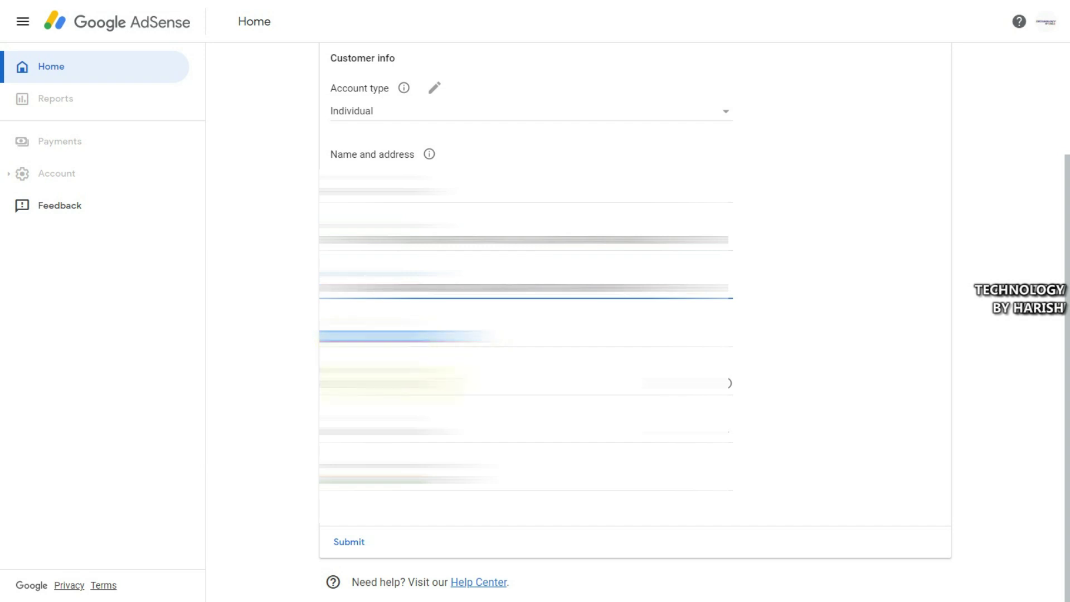
drag(410, 384, 336, 384)
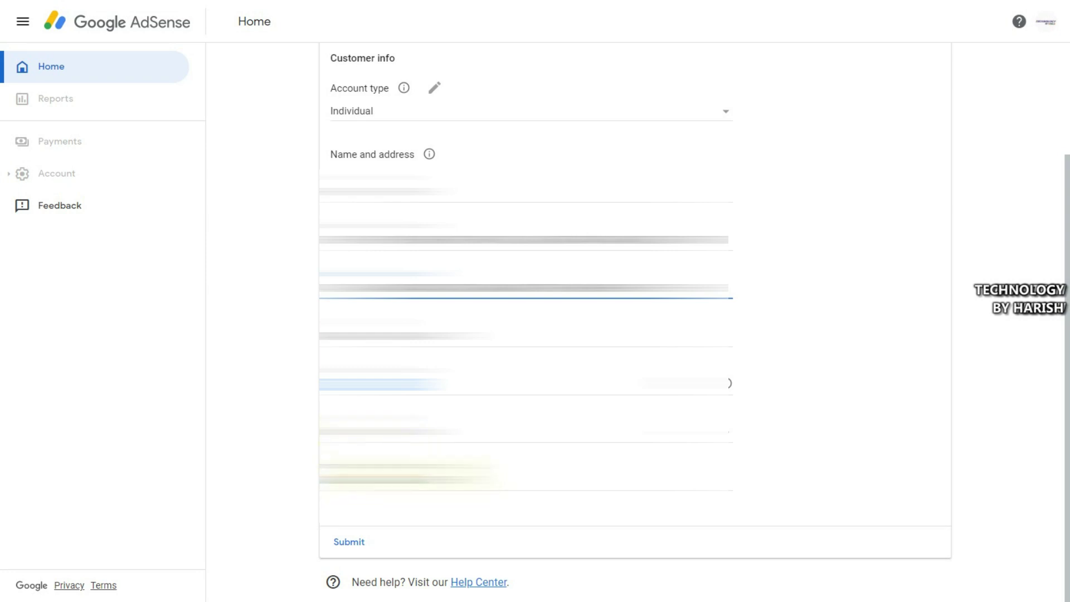
click(402, 471)
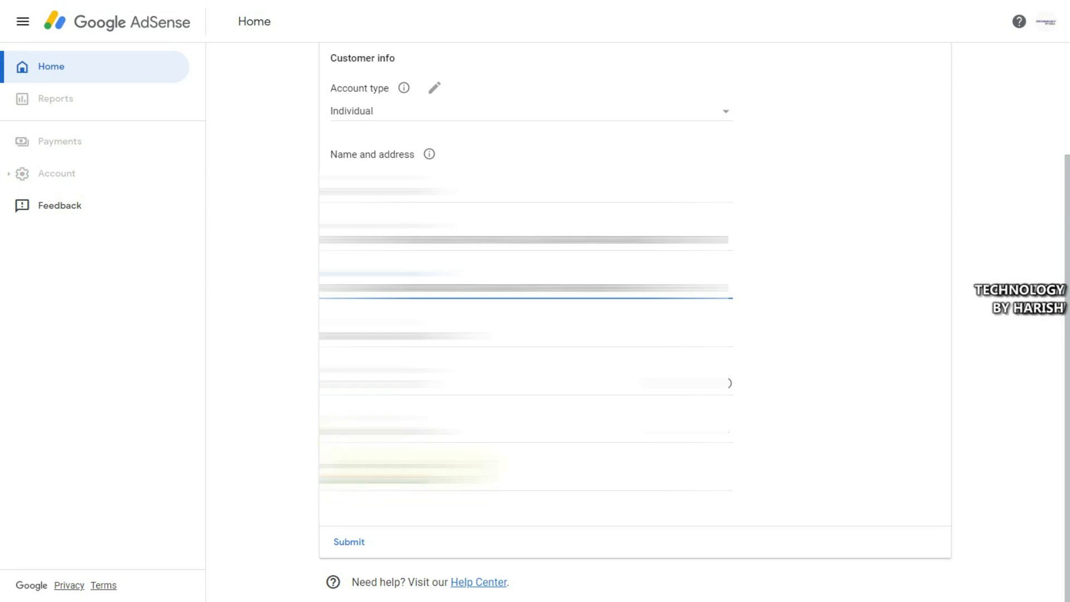
click(402, 472)
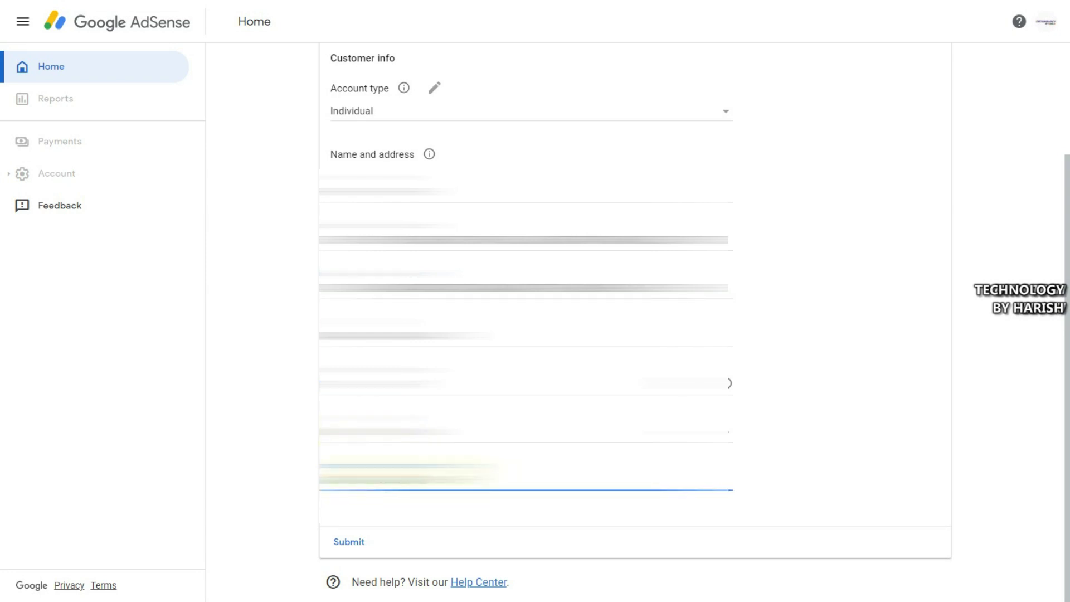
click(367, 525)
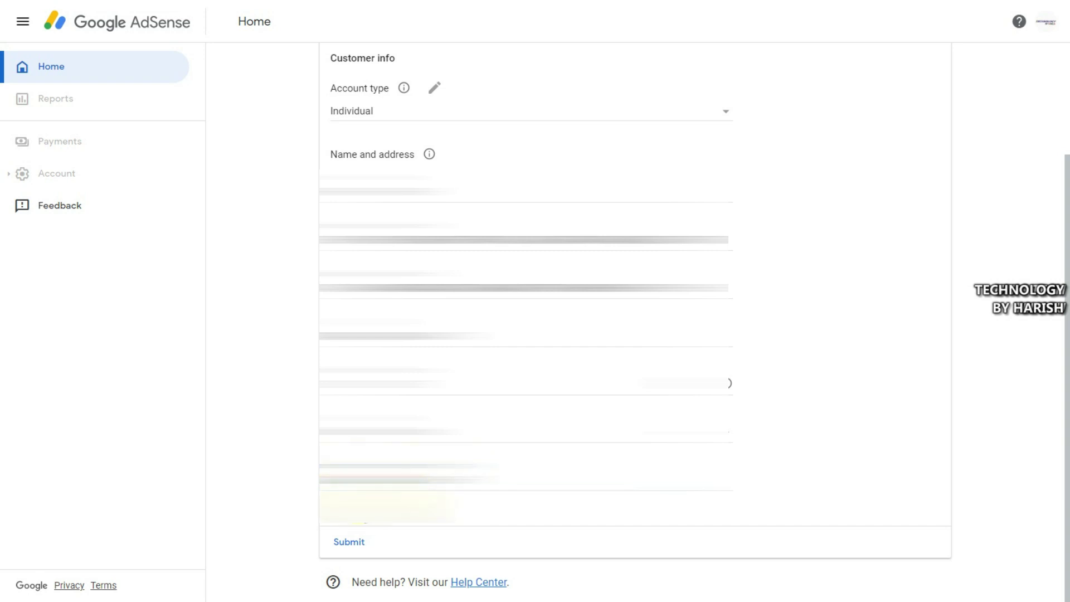
click(344, 543)
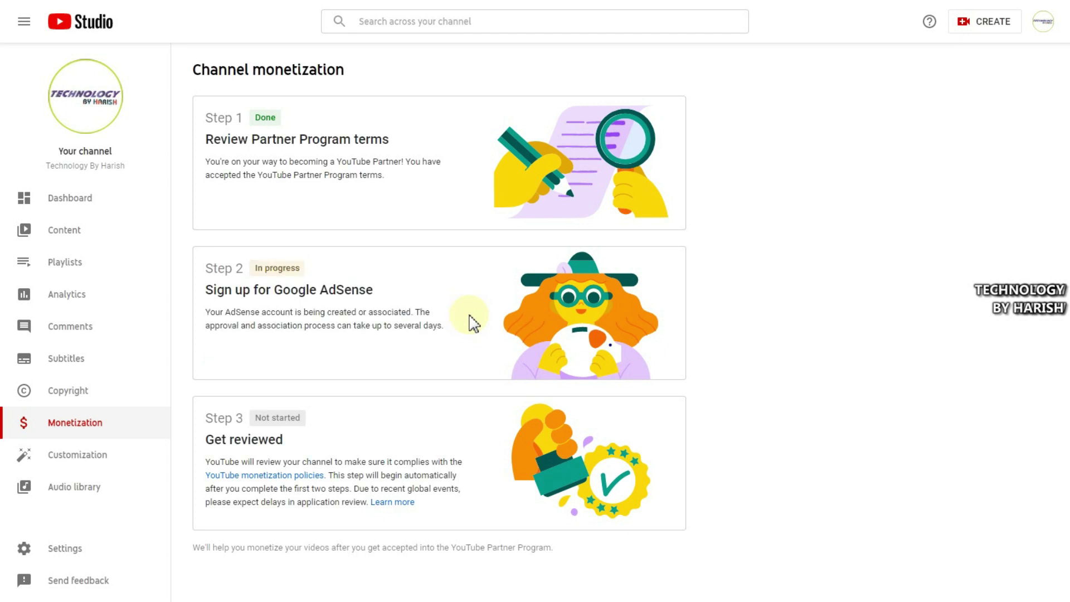
- Switch to YouTube Studio and check the status of Step 2, the Google AdSense sign-up, on the channel monetization page
click(212, 270)
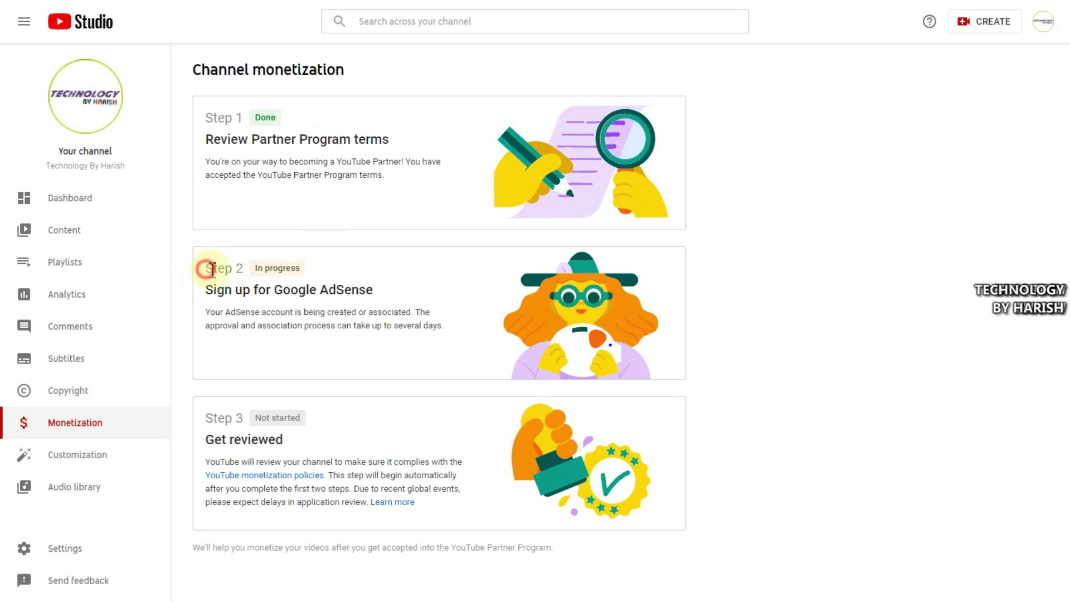
drag(212, 270, 262, 267)
click(257, 269)
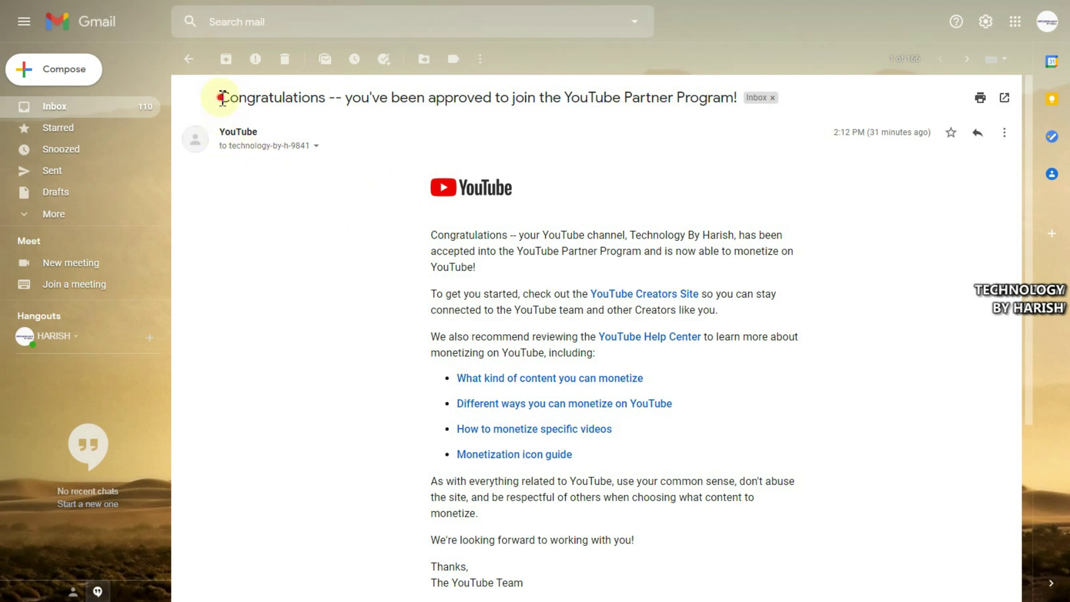
- Switch to Gmail and read the YouTube Partner Program approval email from its subject through the message body
drag(222, 98, 720, 100)
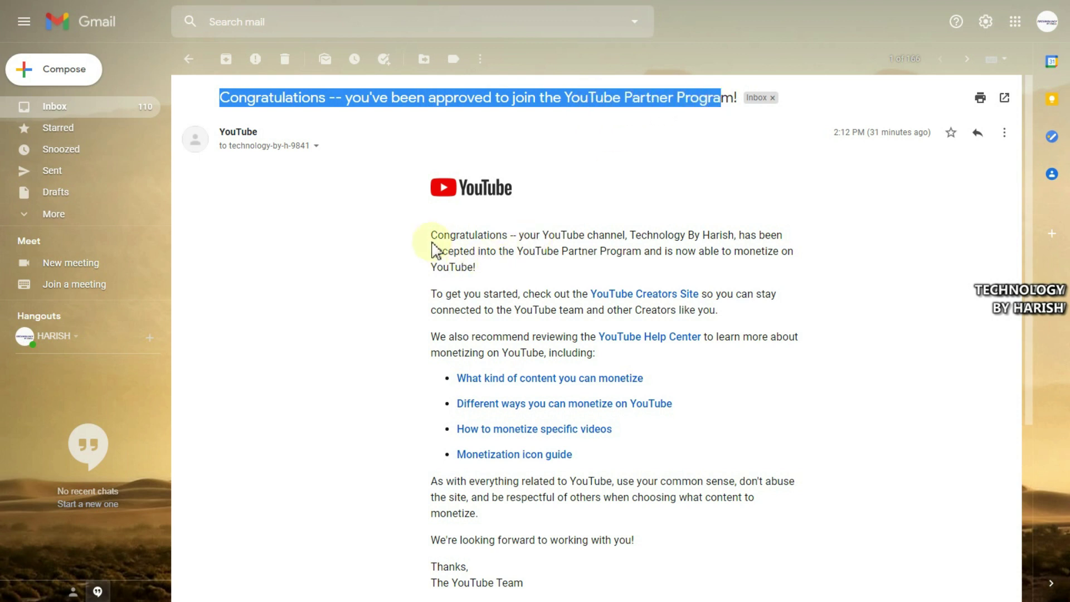
drag(431, 235, 757, 237)
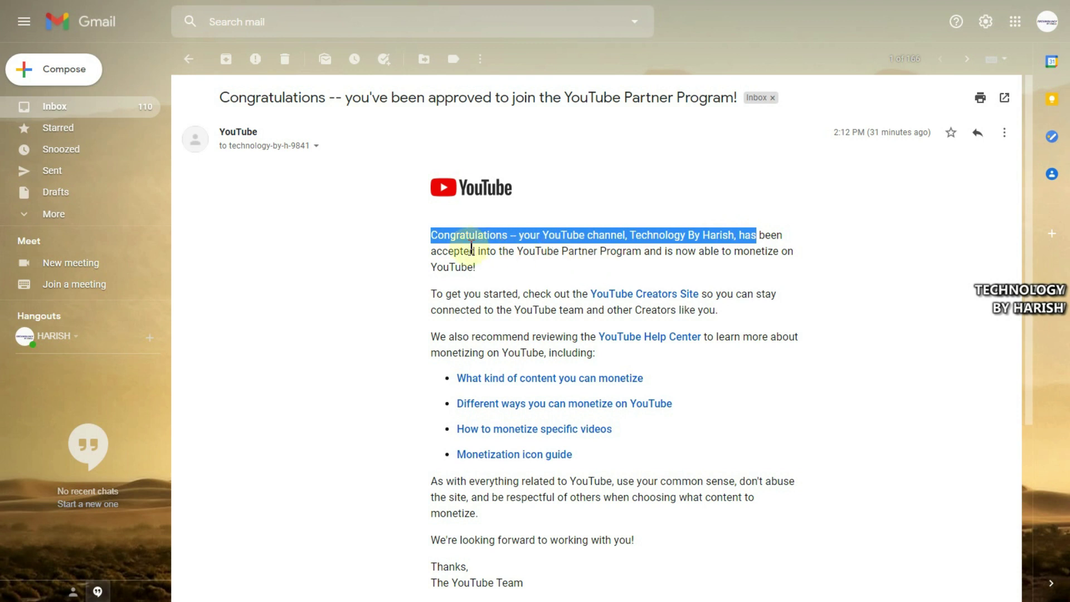
drag(434, 250, 780, 251)
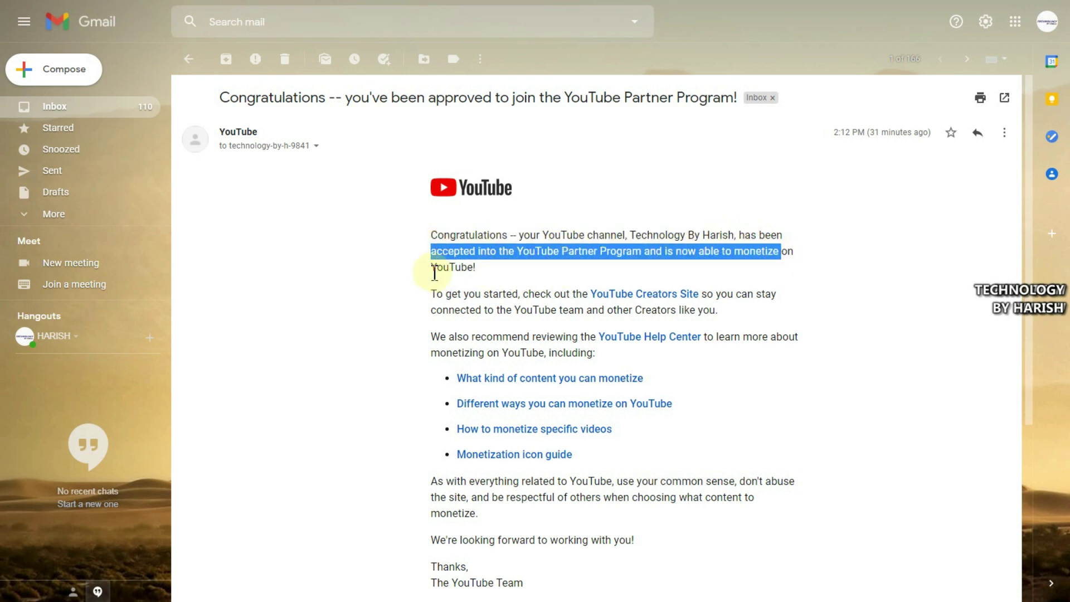
double_click(462, 269)
click(497, 270)
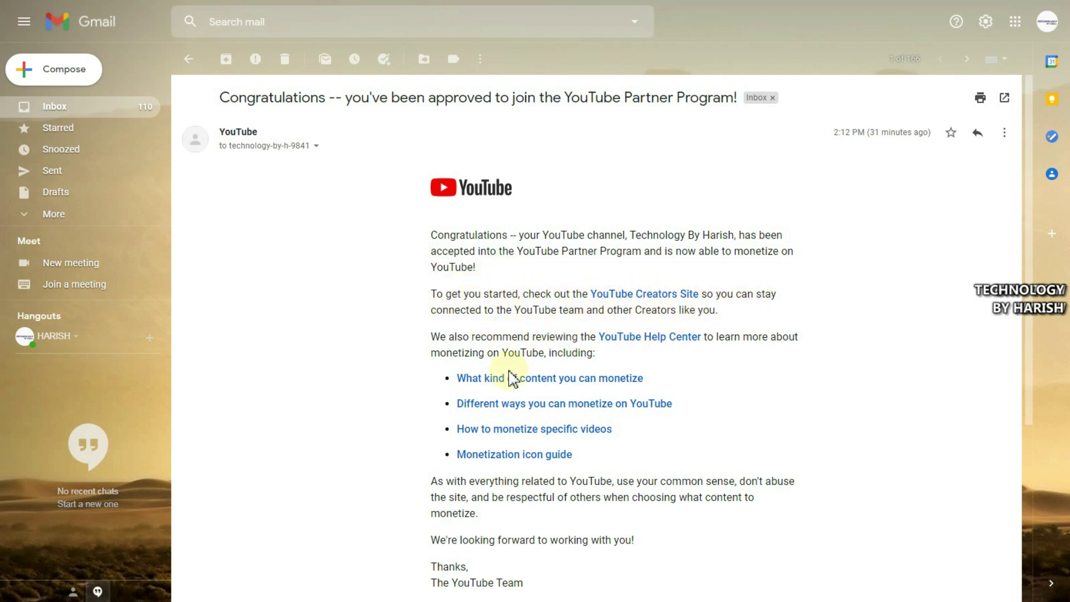
scroll(574, 370, down, 1)
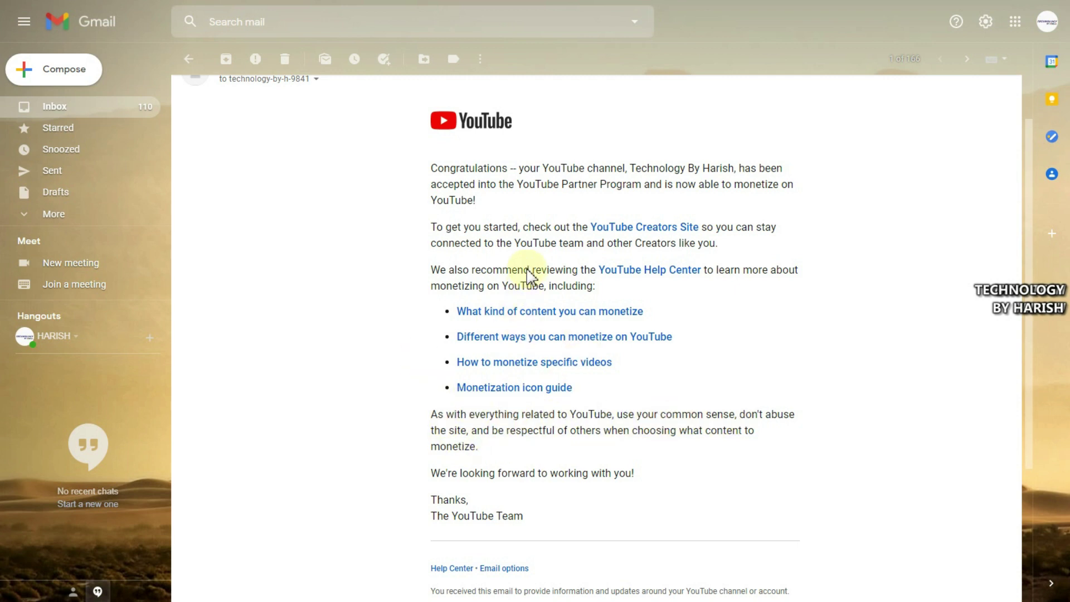
scroll(527, 274, up, 1)
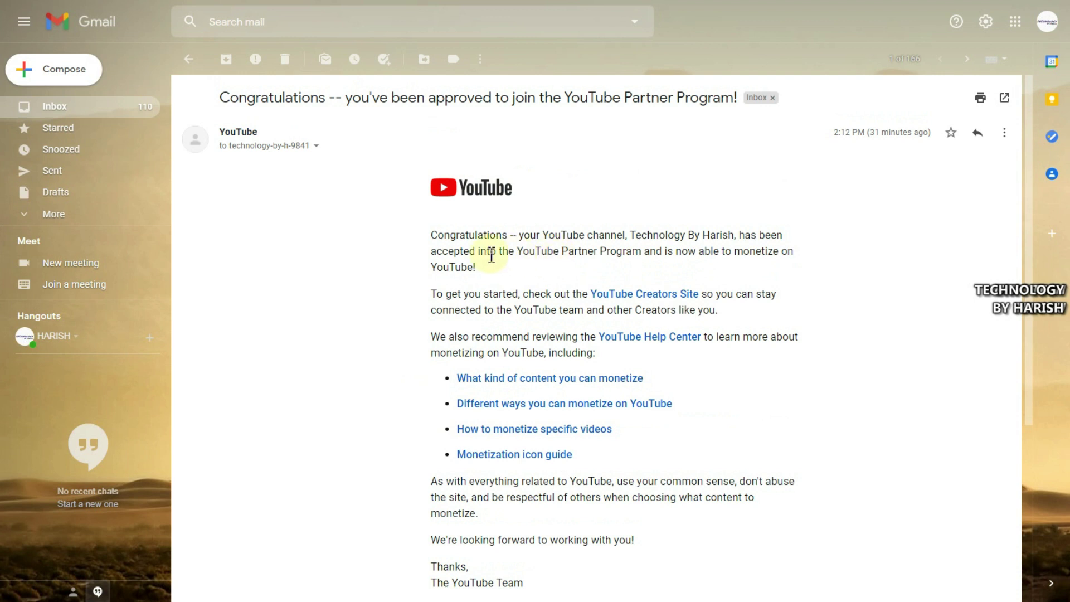
drag(437, 252, 784, 252)
click(677, 248)
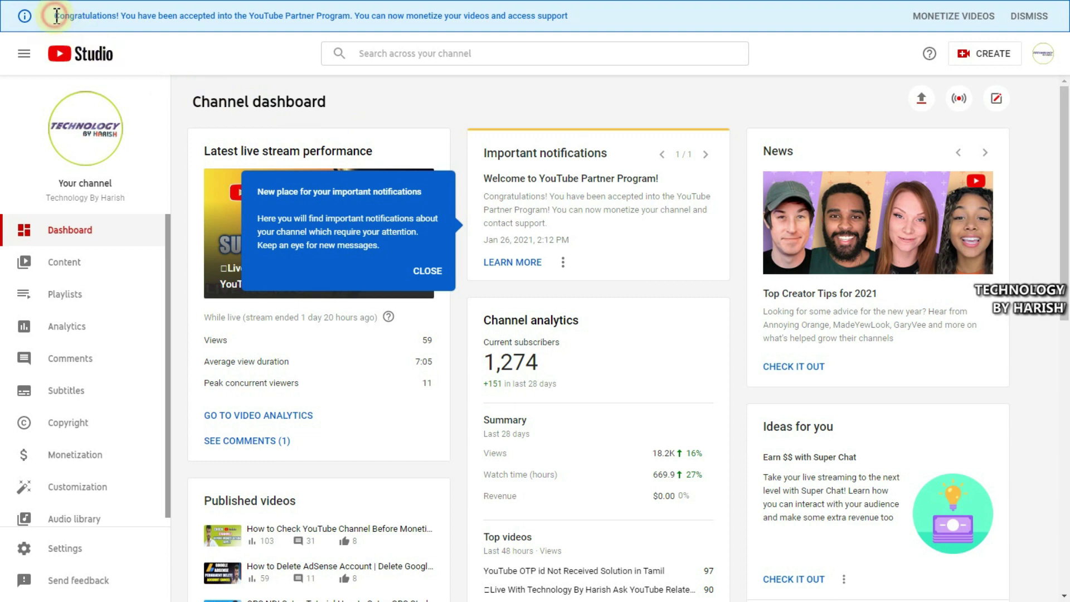
- Switch to YouTube Studio, read the Partner Program acceptance notice on the dashboard, and open the list of videos to monetize
drag(56, 15, 569, 17)
click(839, 58)
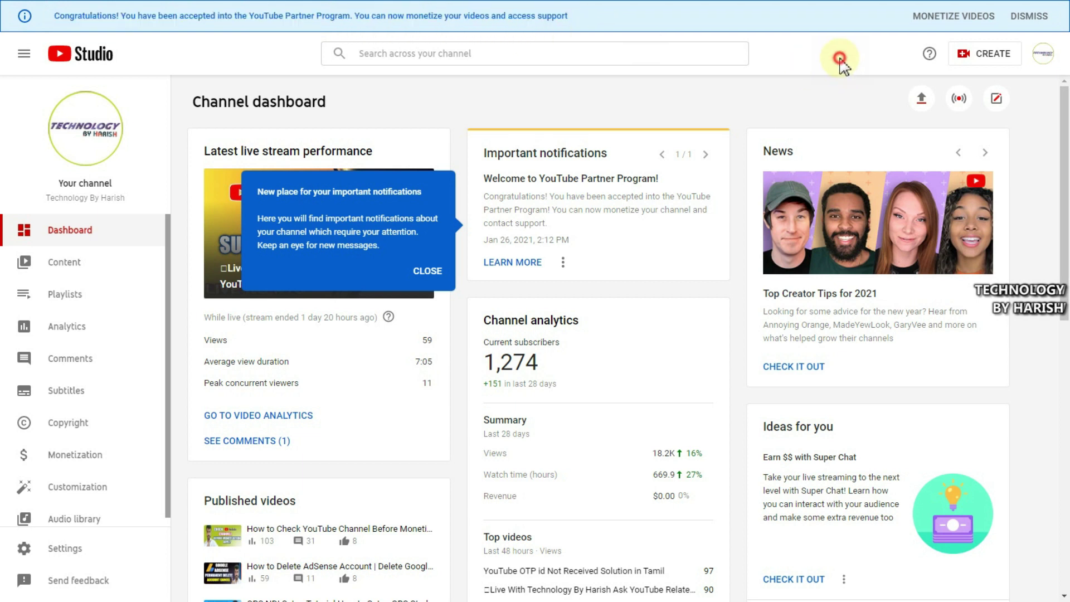
click(928, 23)
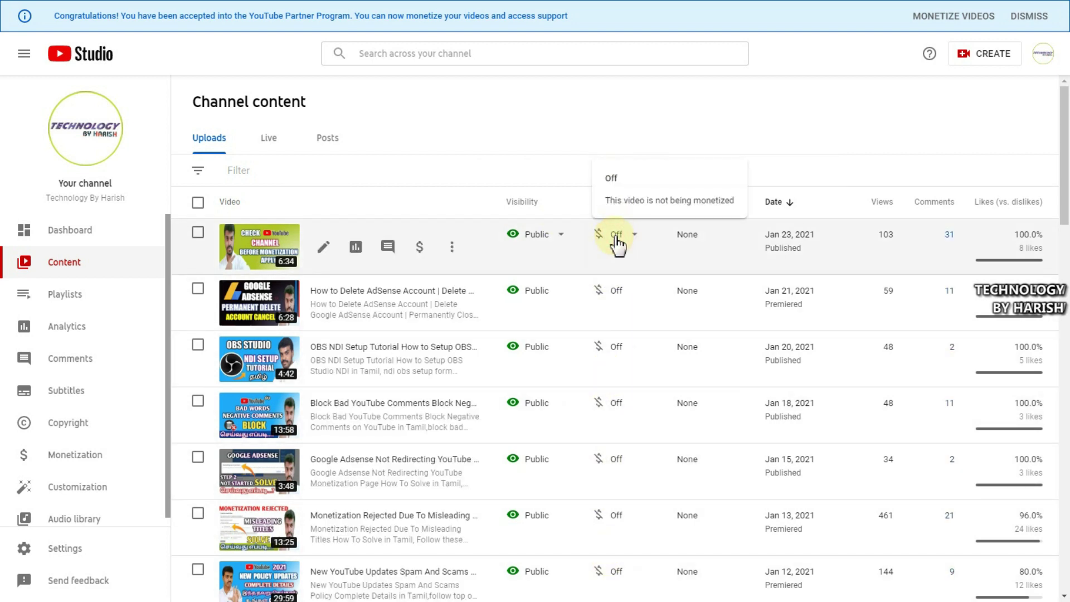
- Check the monetization on/off options of the video published Jan 23, 2021, and leave them without saving
click(617, 236)
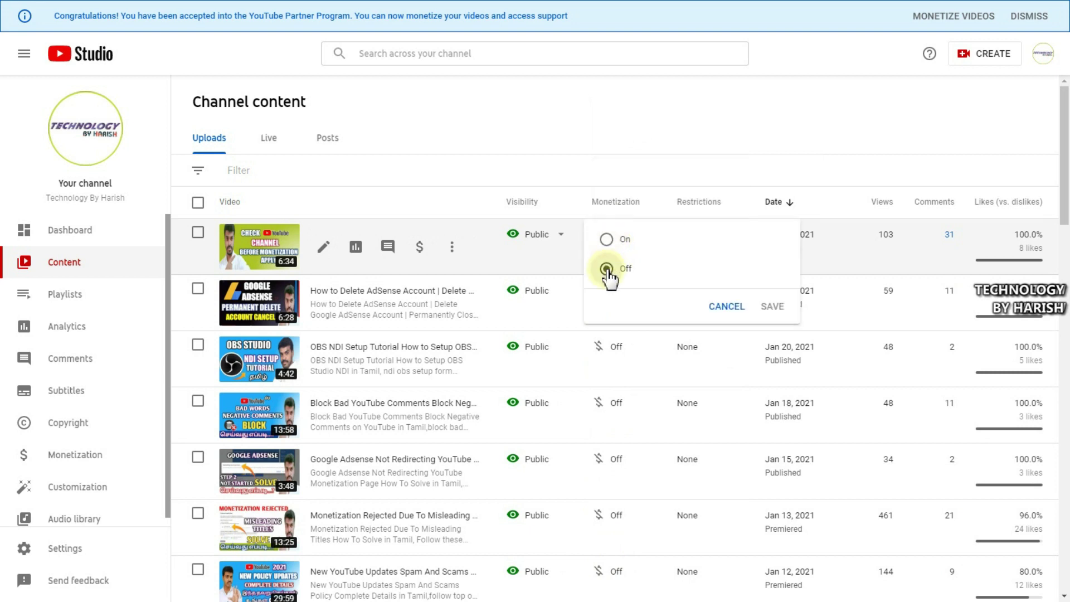
click(722, 307)
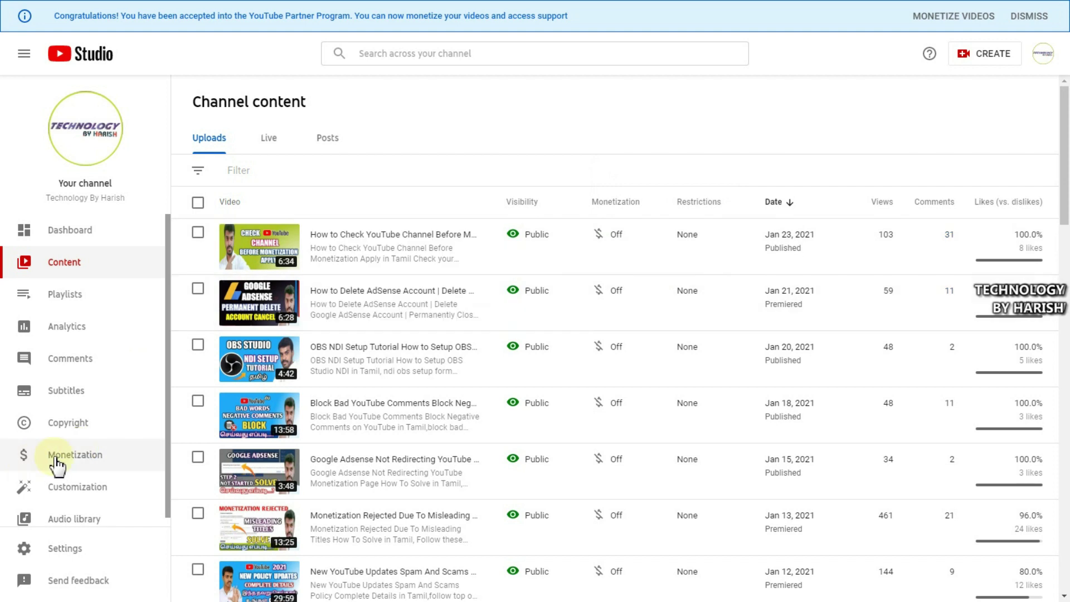
- Open the channel monetization page and examine its overview, the Supers section, the monetization options and the YouTube Partner Program options
mouse_move(346, 361)
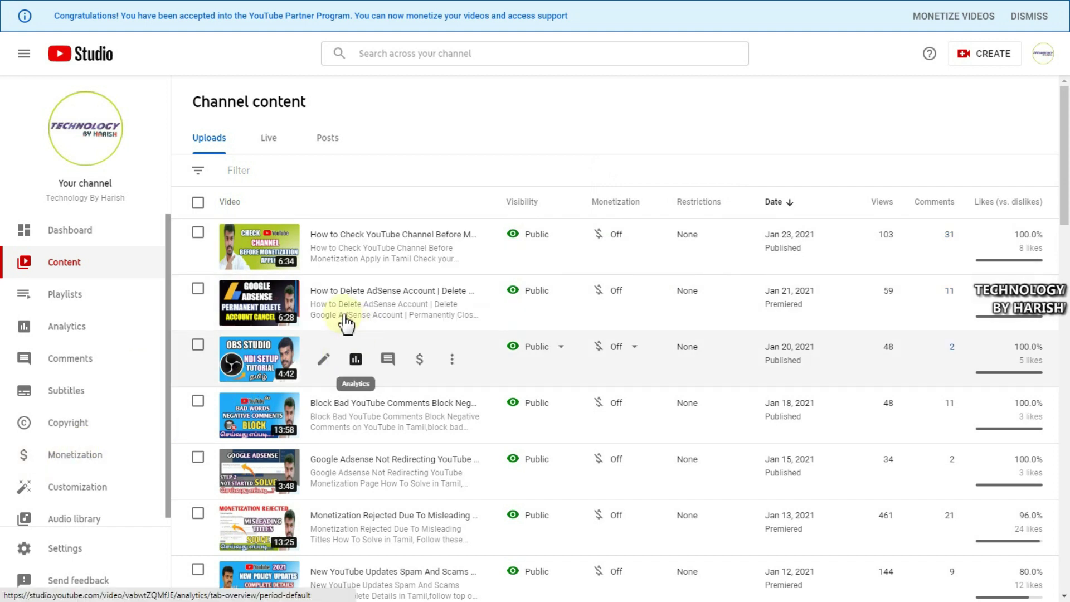
click(76, 454)
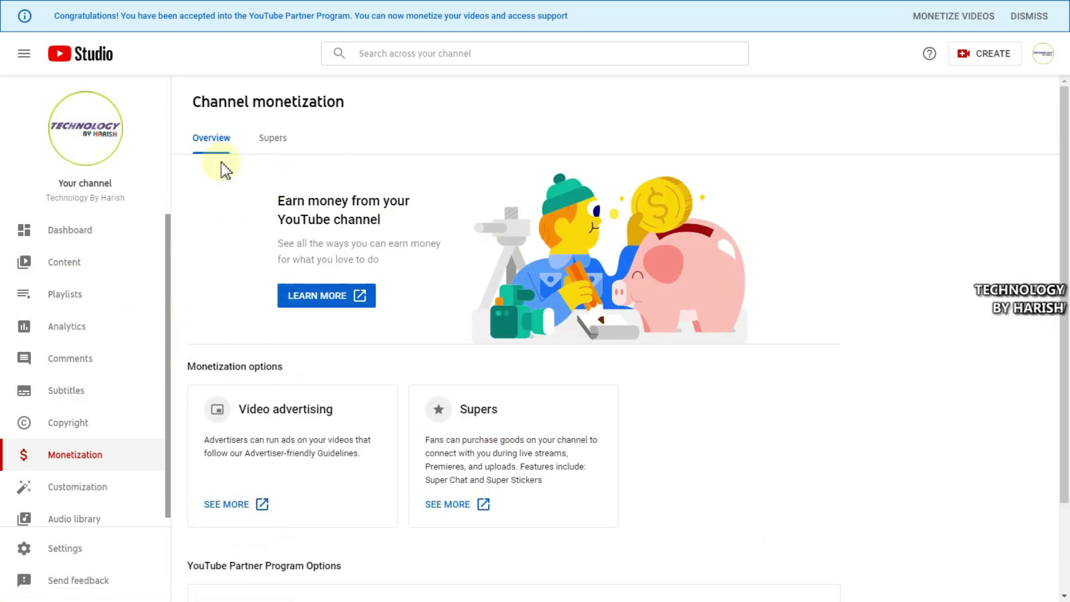
click(270, 141)
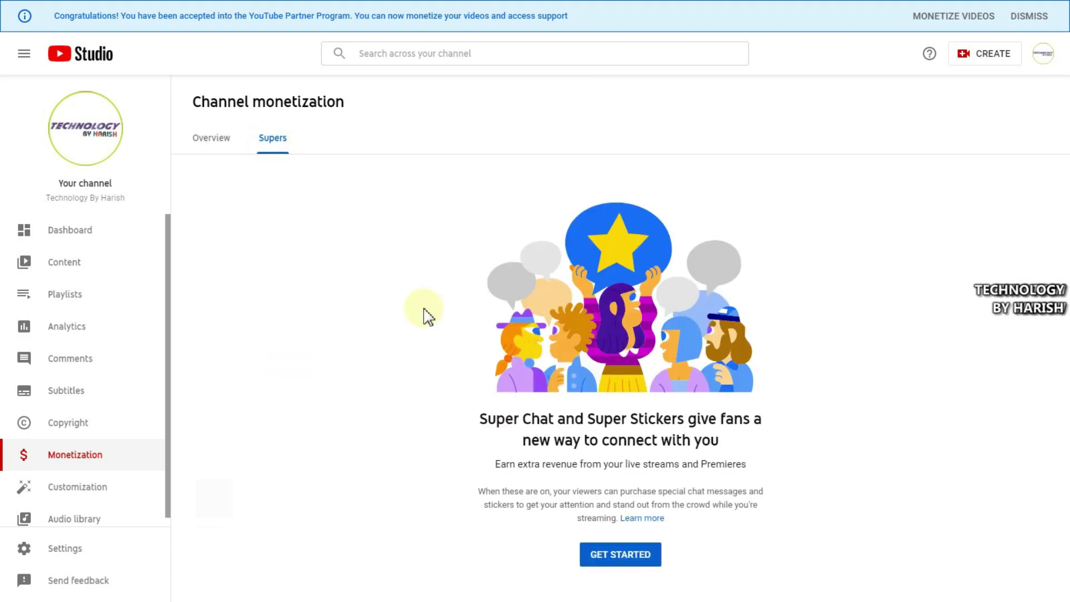
click(211, 140)
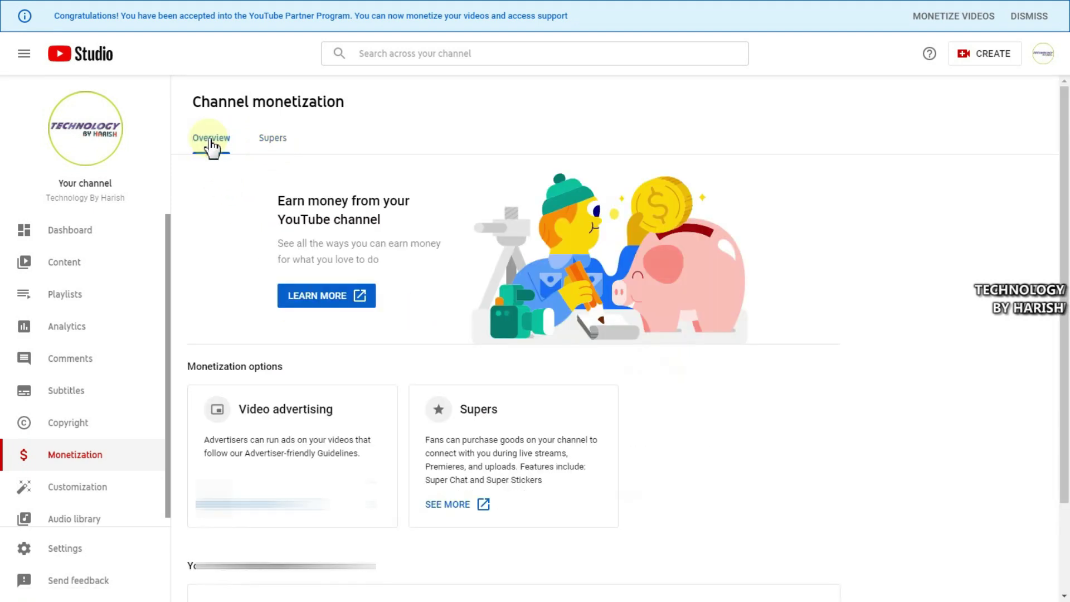
scroll(341, 337, down, 2)
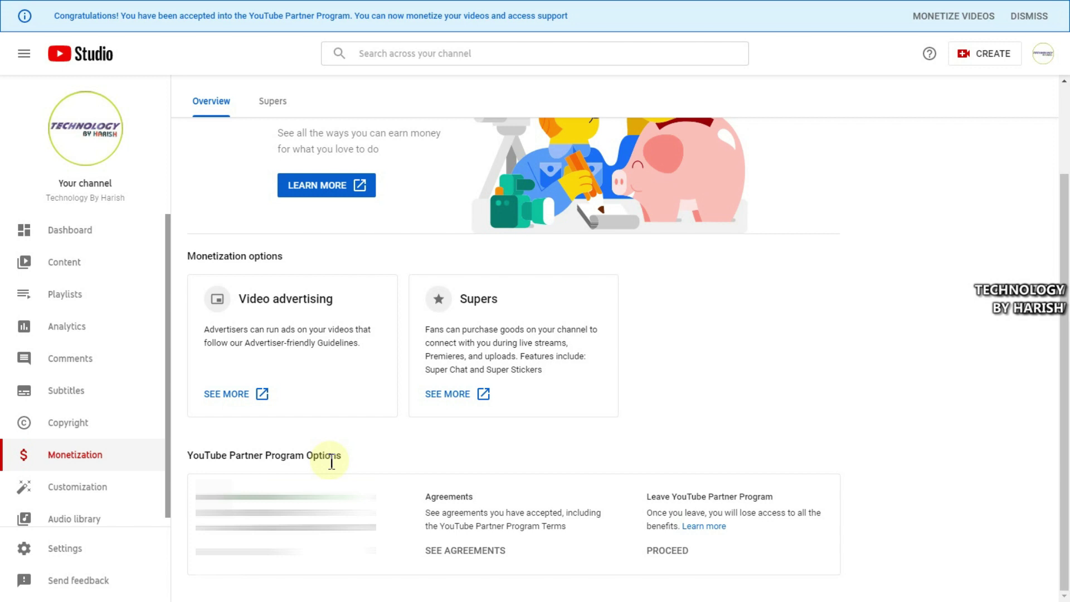
scroll(331, 462, up, 1)
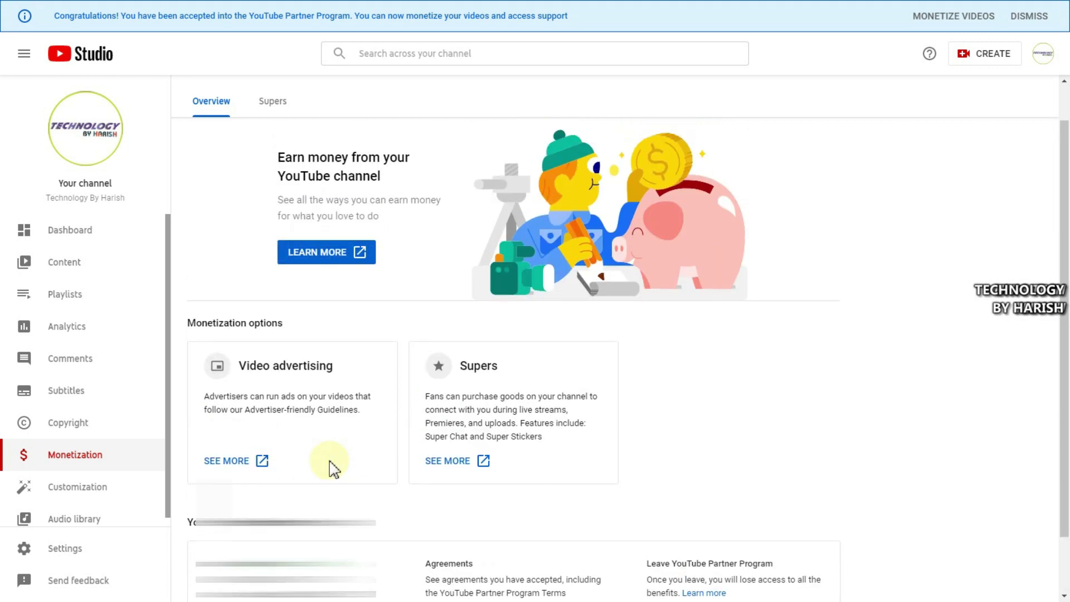
scroll(331, 462, up, 1)
scroll(329, 468, down, 2)
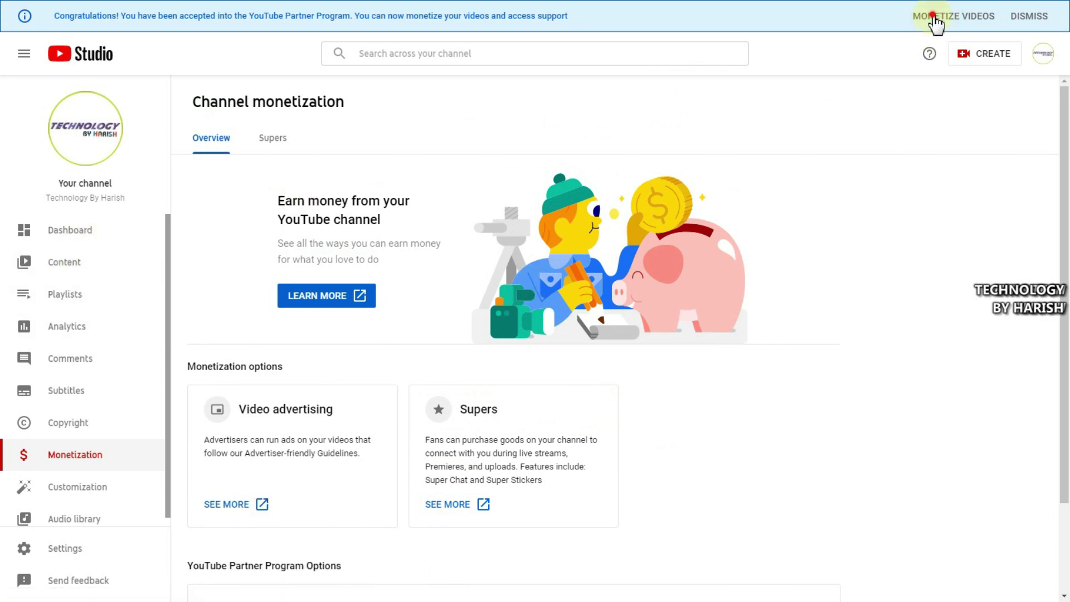
- Open the monetization preferences from the Partner Program acceptance notice and choose to monetize all existing videos now
click(937, 21)
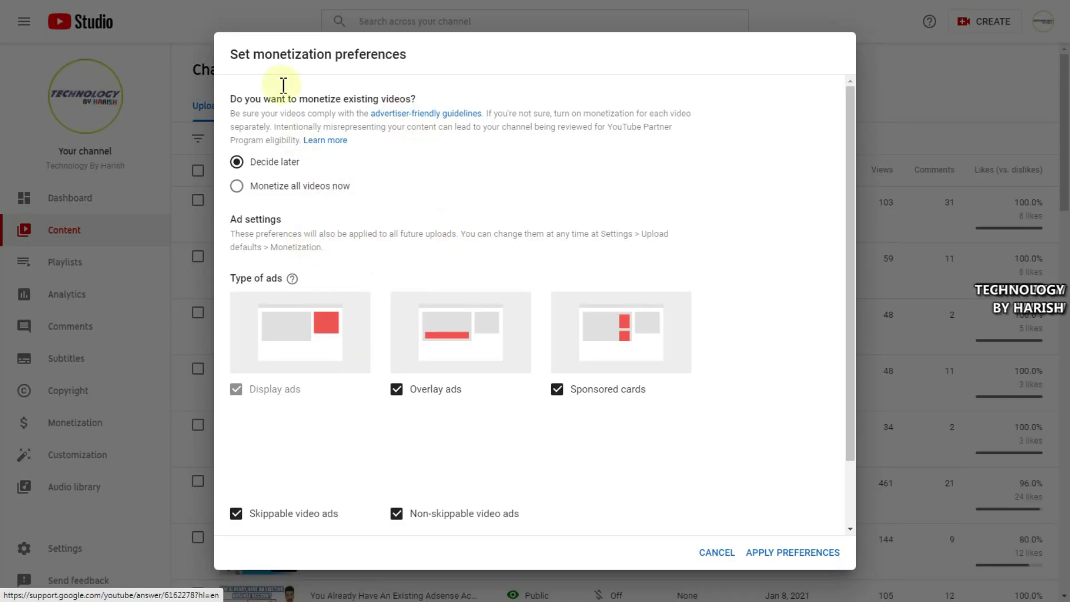
drag(233, 54, 427, 65)
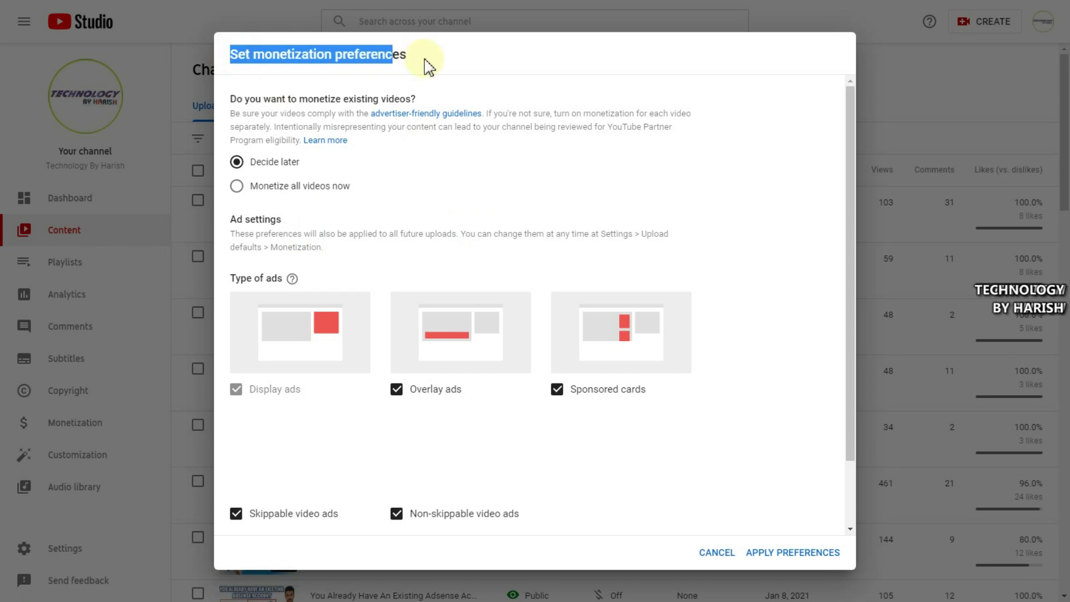
click(431, 61)
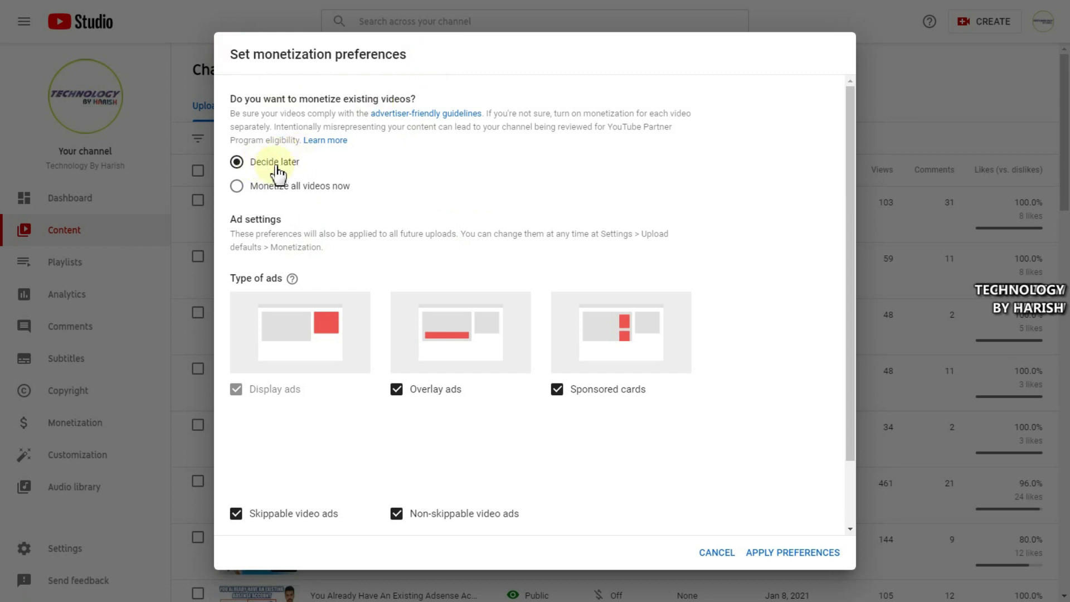
drag(232, 96, 426, 96)
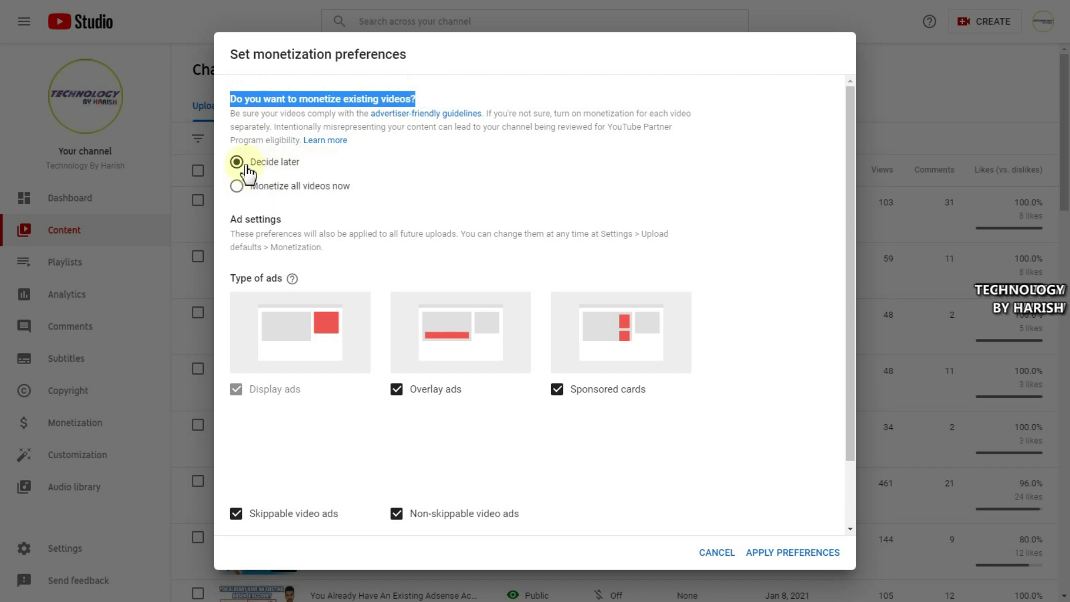
click(233, 186)
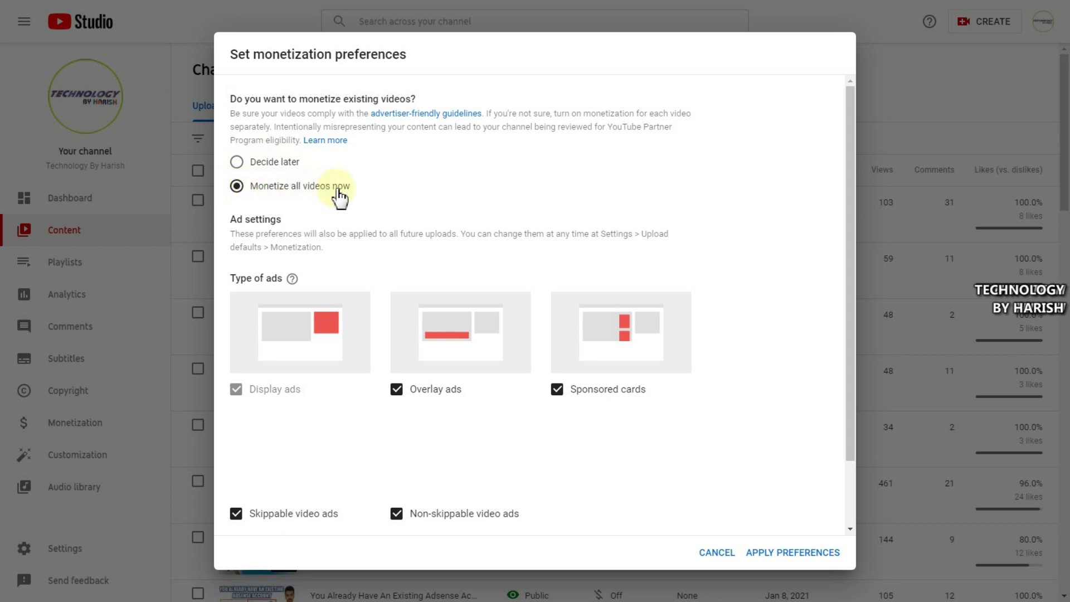
- Review the ad settings, keep overlay, sponsored card, skippable and non-skippable ads and ads during video enabled, and apply the preferences
scroll(379, 267, down, 2)
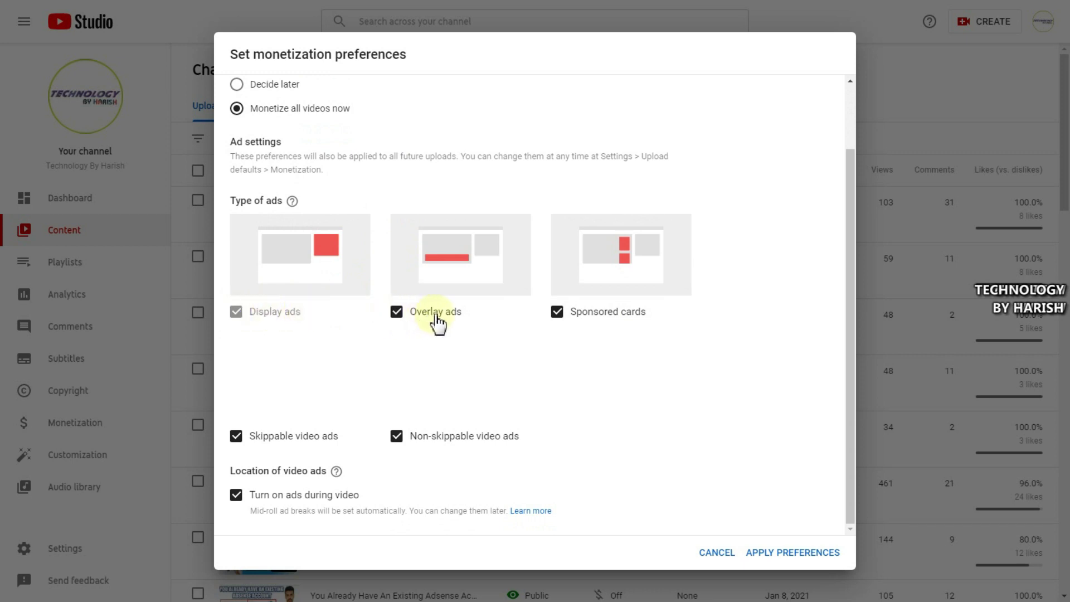
click(569, 314)
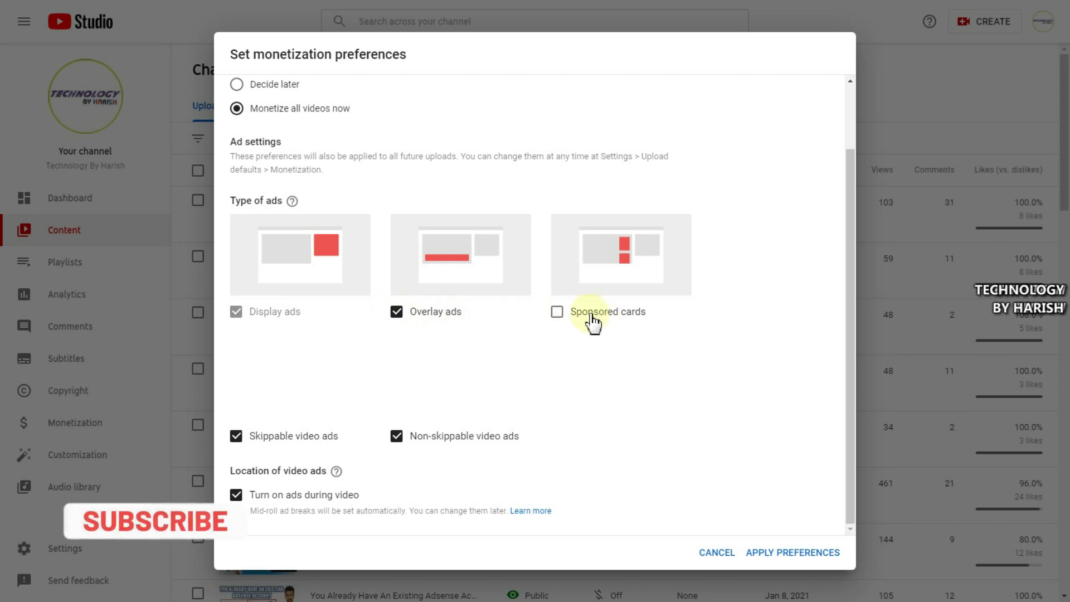
click(564, 314)
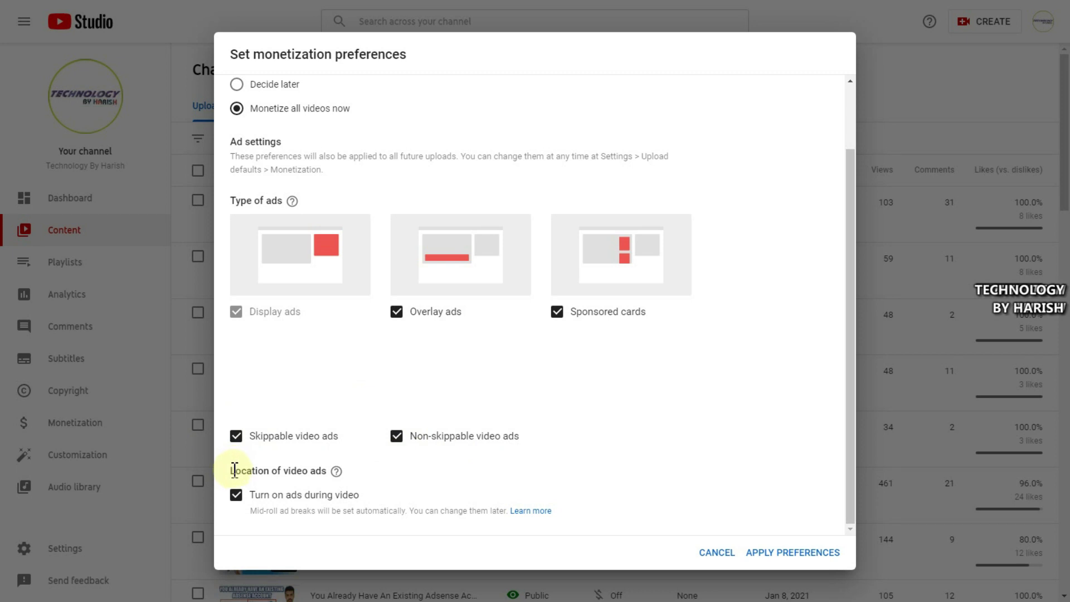
drag(235, 470, 323, 471)
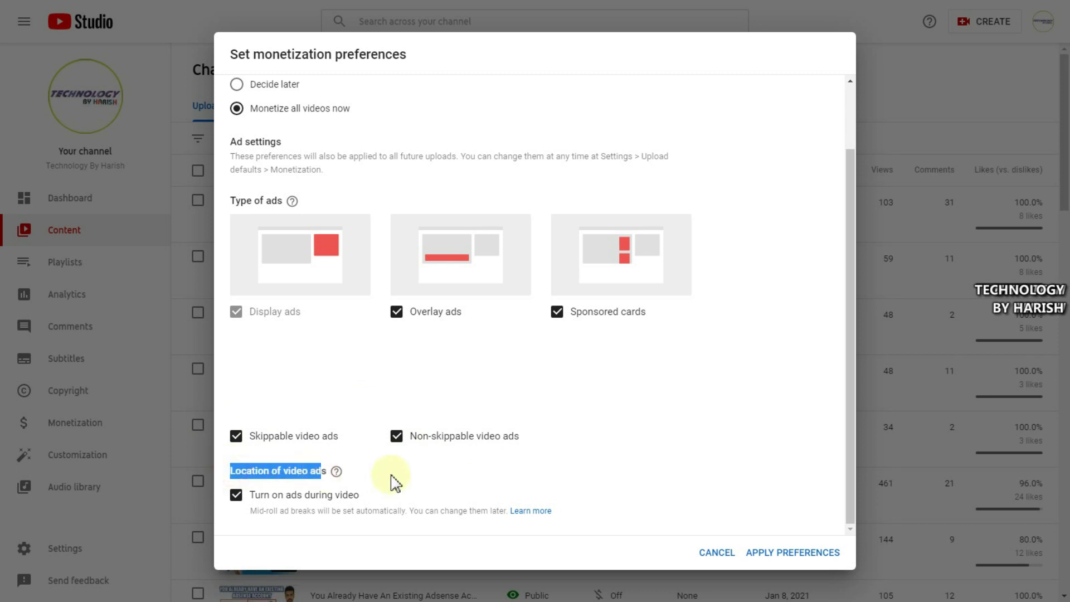
click(392, 480)
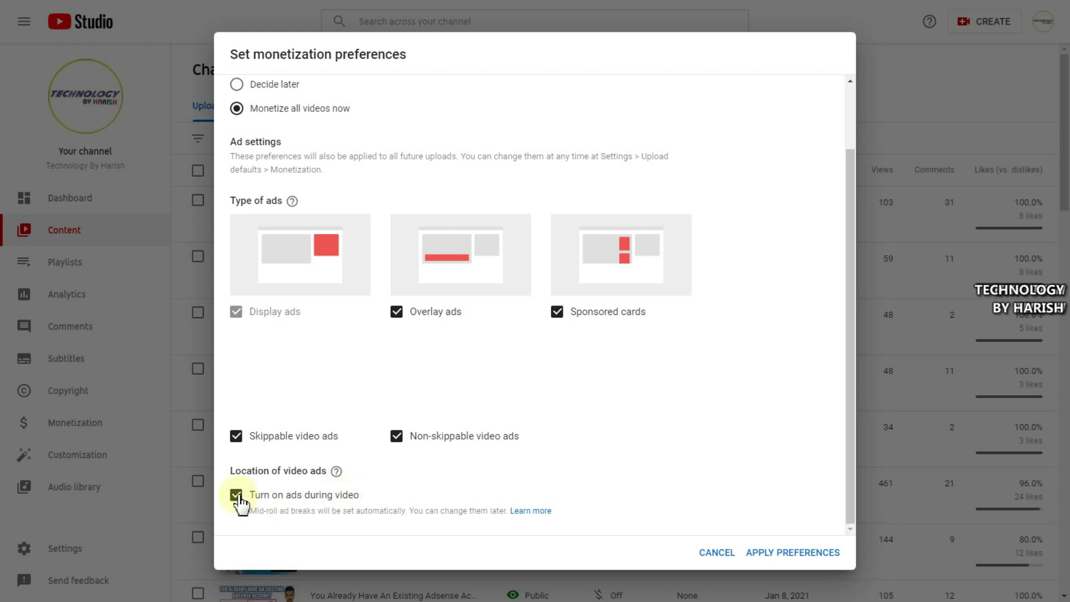
scroll(371, 271, up, 2)
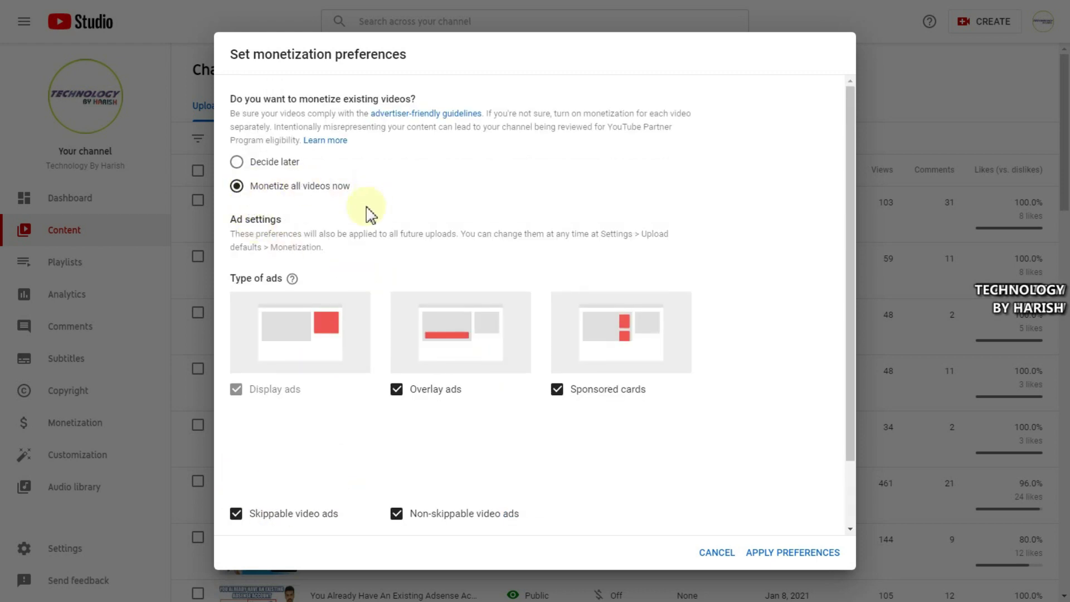
scroll(365, 216, down, 1)
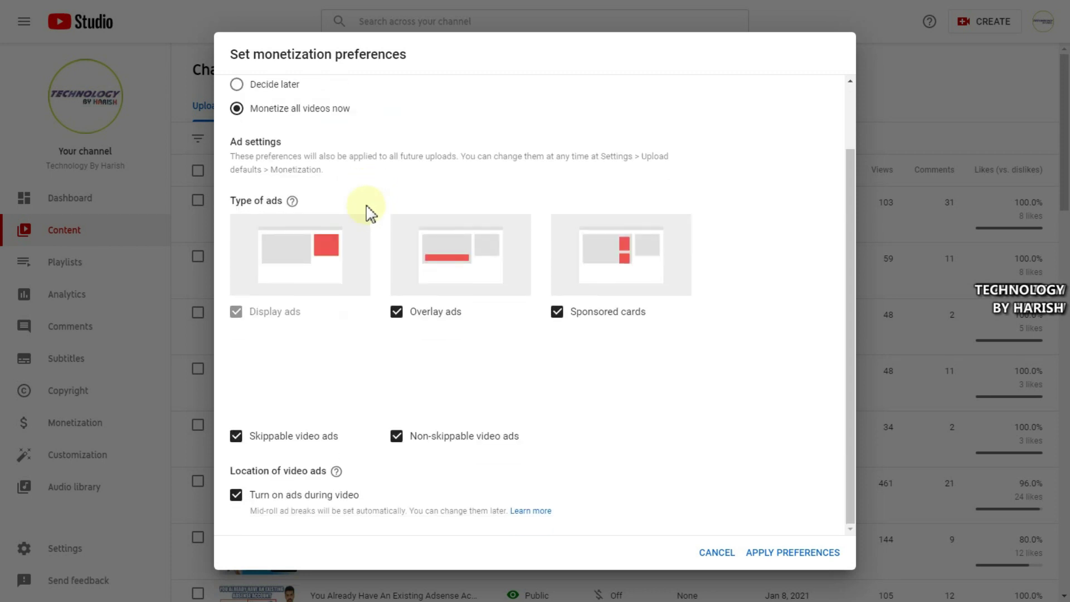
click(785, 553)
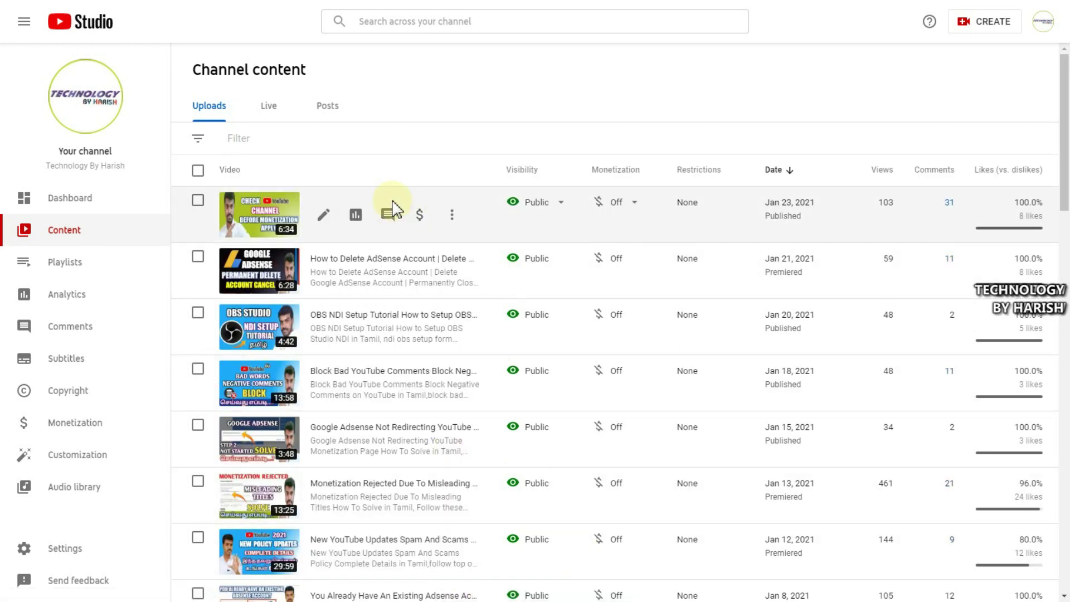
- Check the monetization status of the channel's uploaded videos and live streams in the content lists
scroll(593, 364, down, 1)
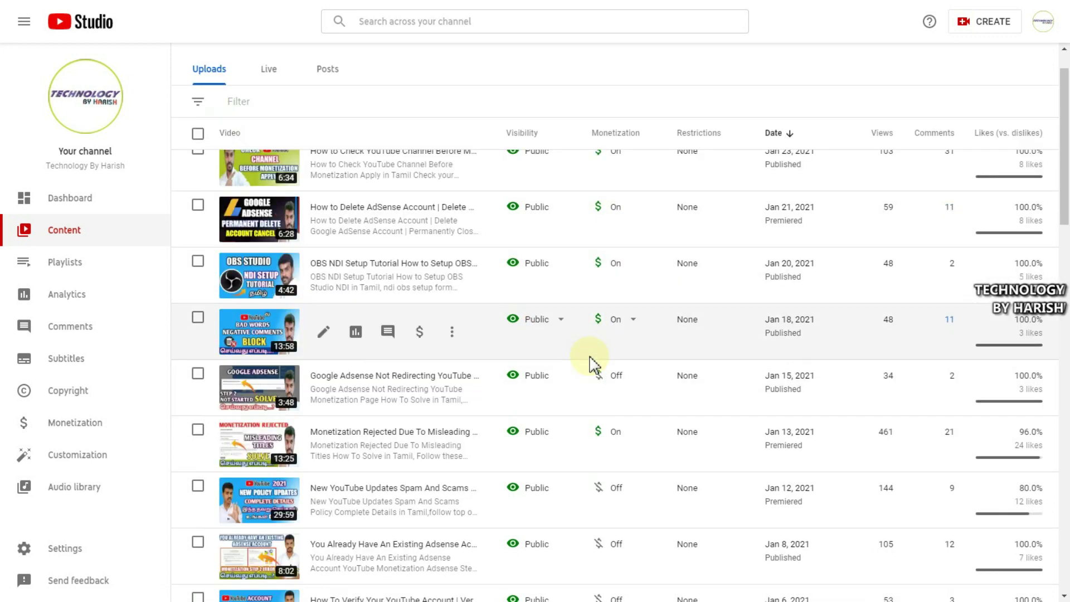
scroll(593, 363, down, 9)
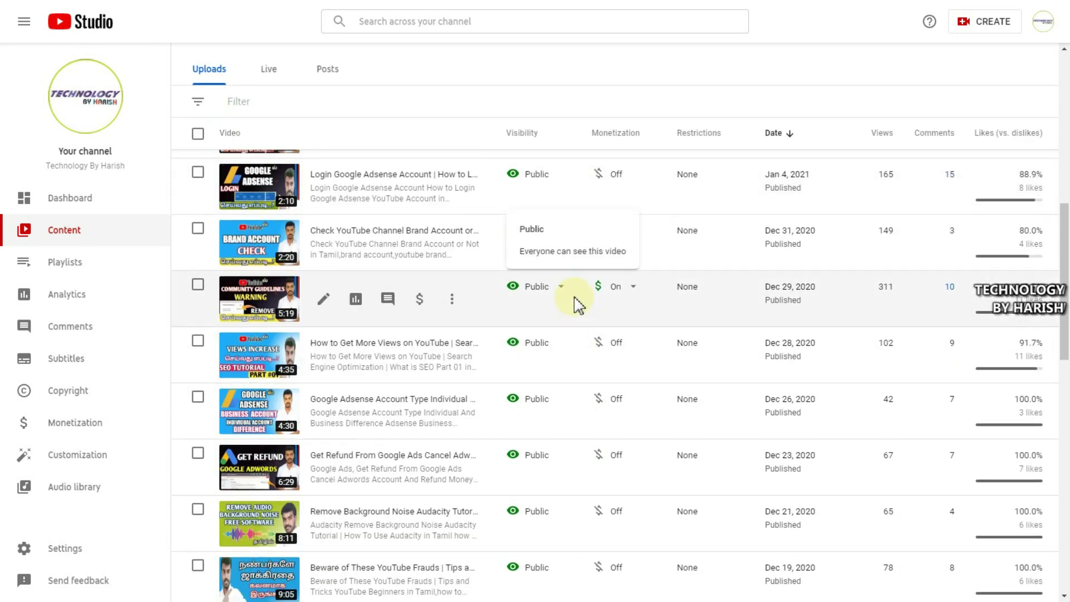
scroll(578, 304, up, 10)
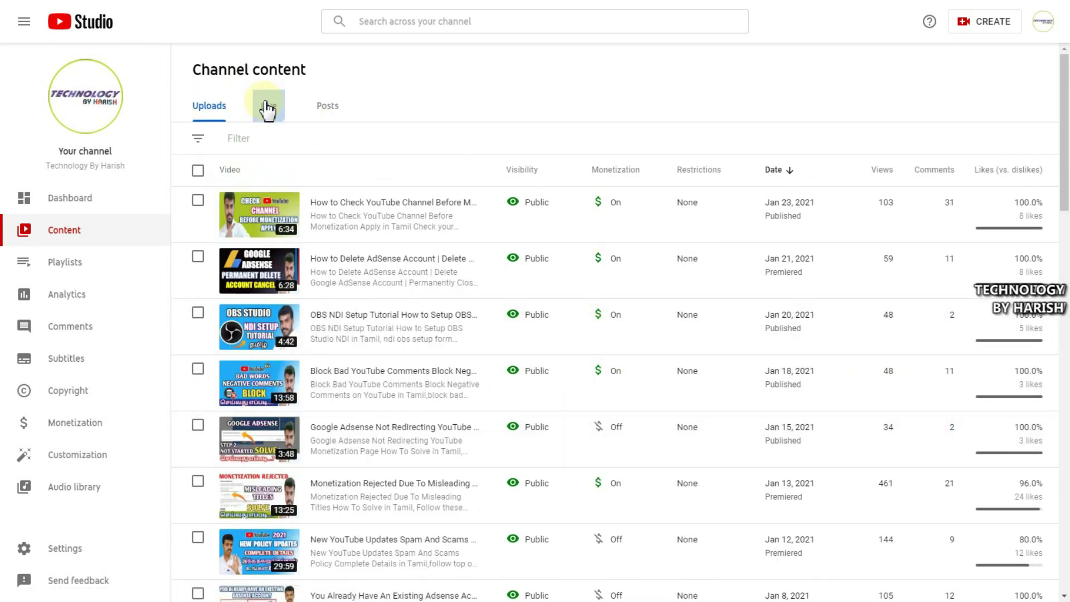
click(270, 109)
scroll(547, 280, down, 20)
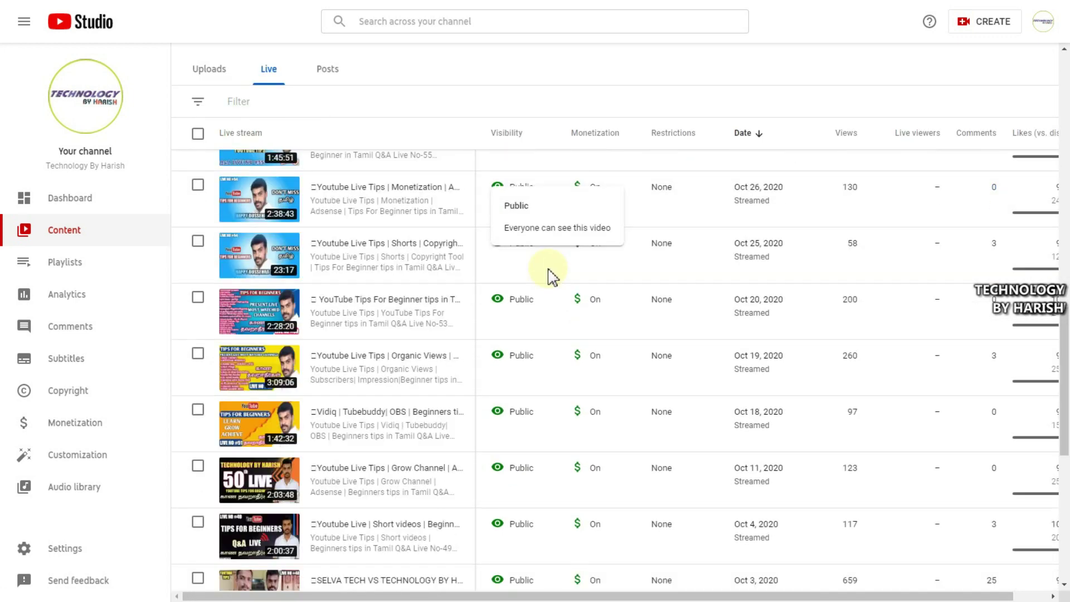
scroll(550, 275, up, 15)
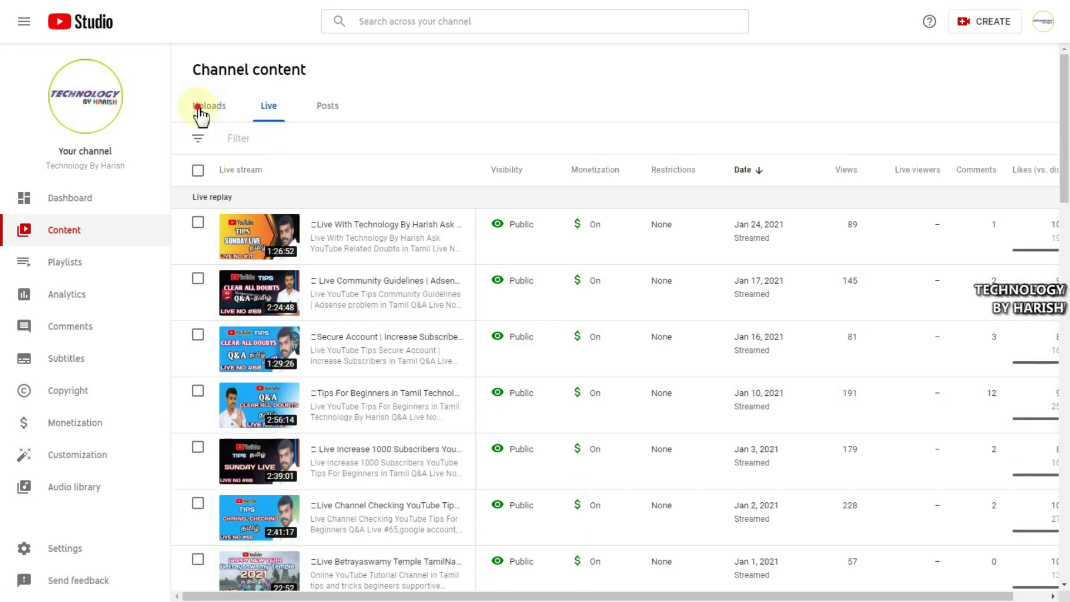
click(199, 109)
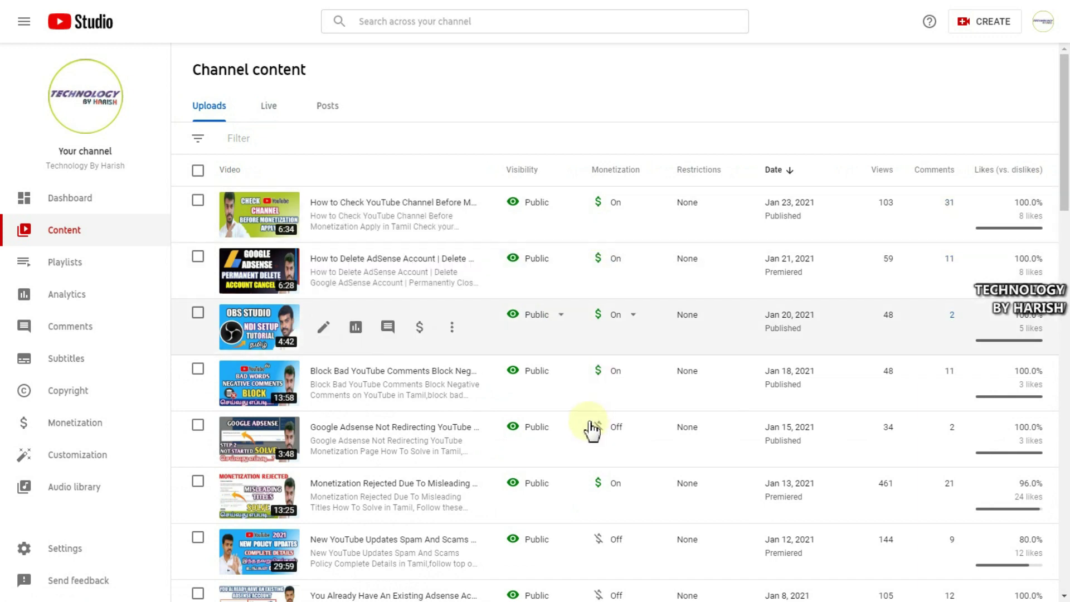
scroll(577, 385, down, 1)
scroll(574, 386, down, 9)
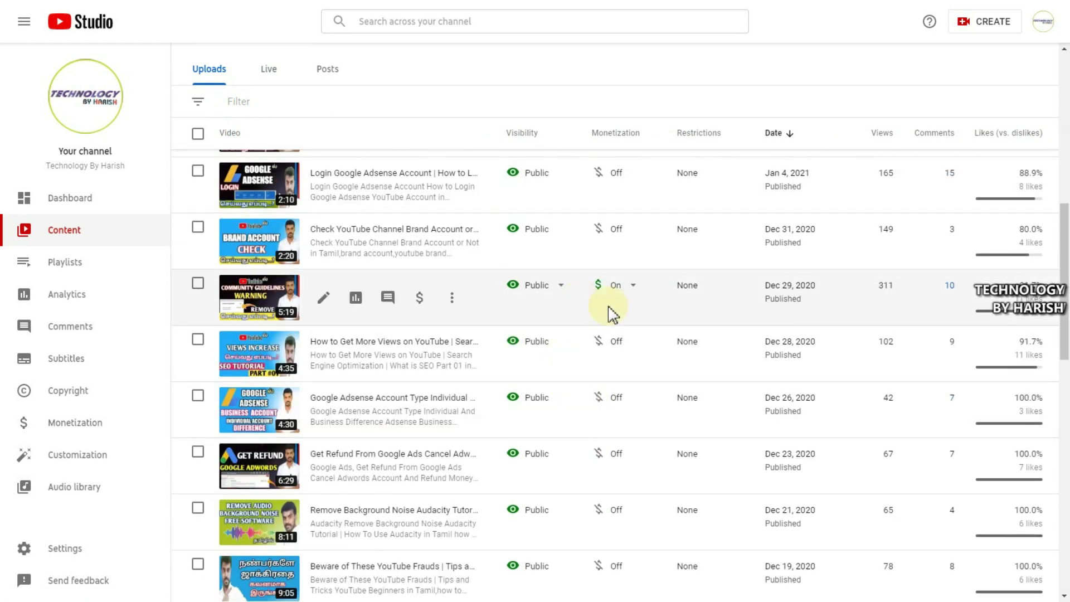
- Check the ad types and video ad location in the monetization upload defaults, and close the settings without changes
click(53, 552)
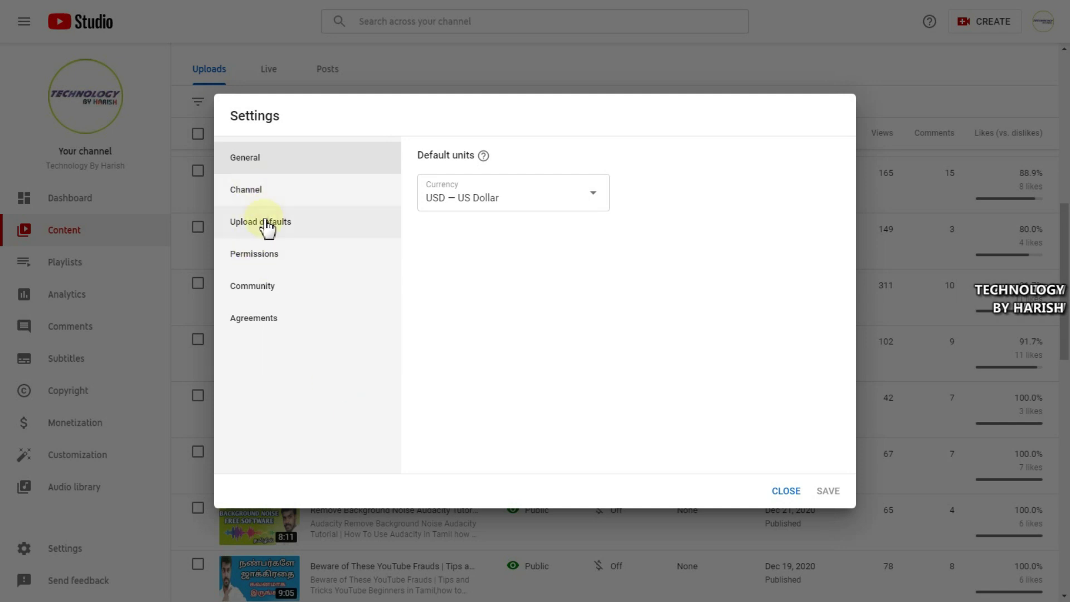
click(263, 223)
click(608, 167)
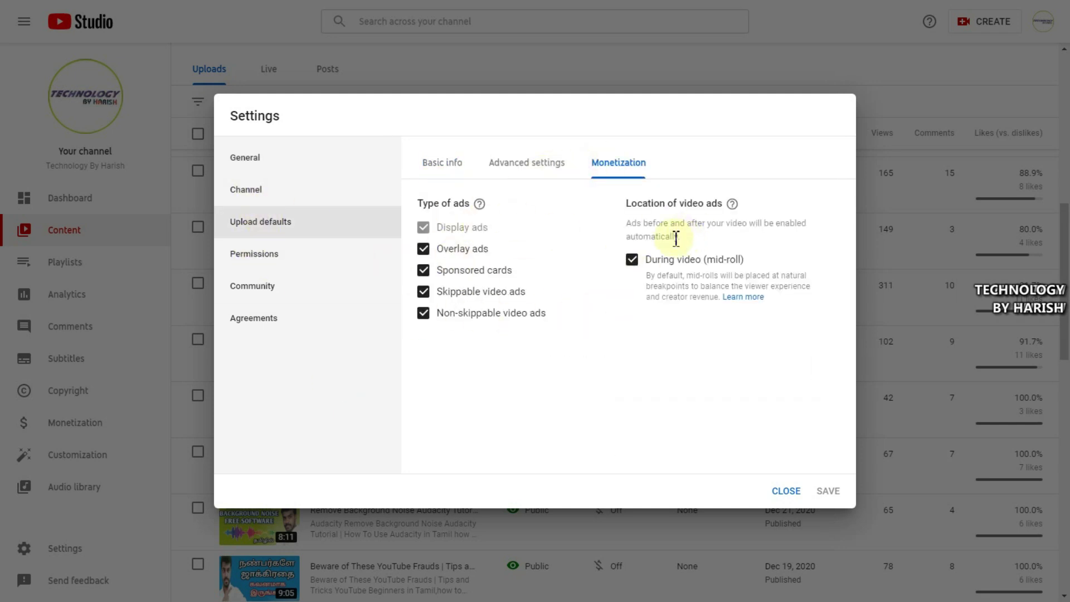
click(787, 493)
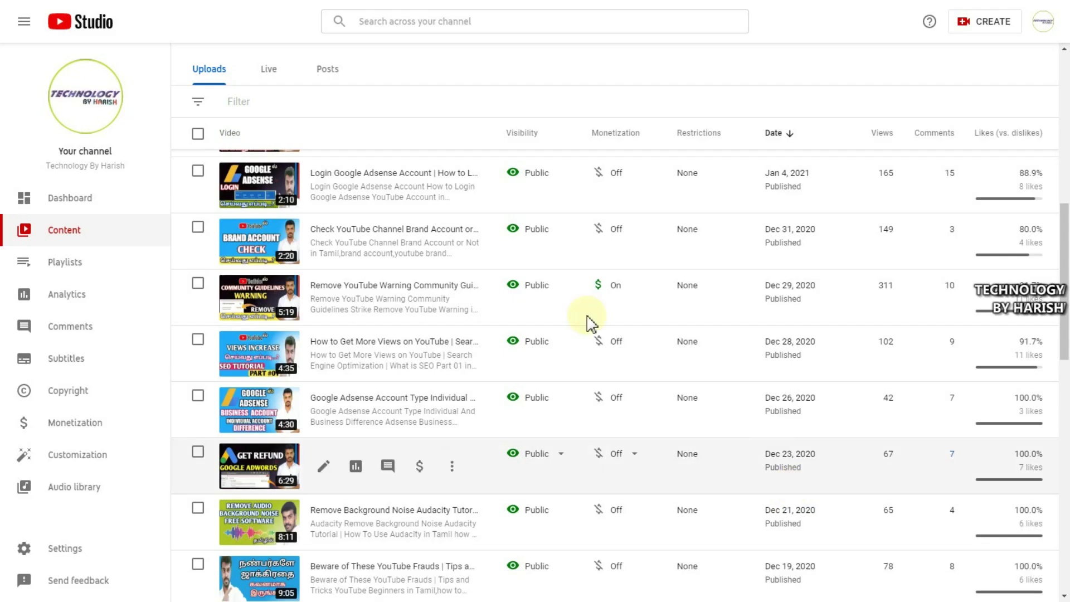